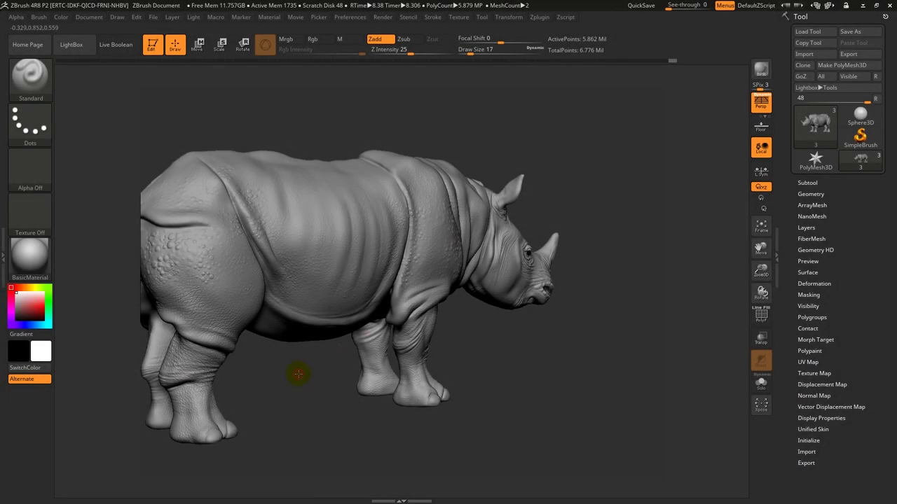
Step: Frame the tail in close side view and lower the rhino to subdivision level 2
left_click_drag(298, 374, 426, 336)
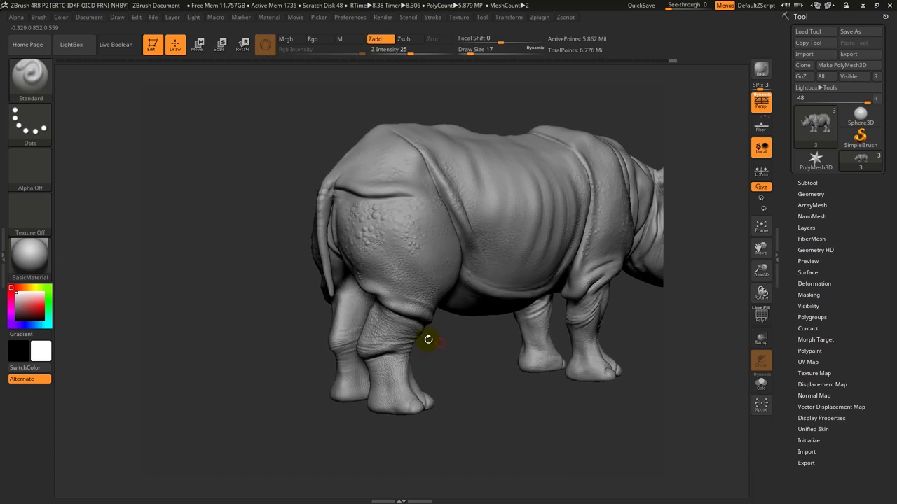
mouse_move(326, 280)
left_mouse_down("alt")
mouse_move(282, 306)
mouse_move(300, 347)
mouse_move(287, 316)
mouse_move(334, 301)
left_mouse_up("alt")
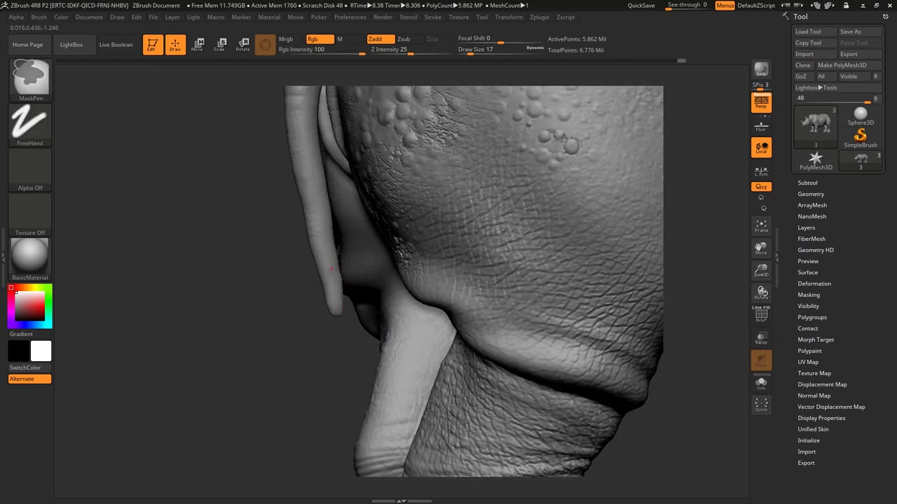
left_click_drag(316, 267, 316, 344)
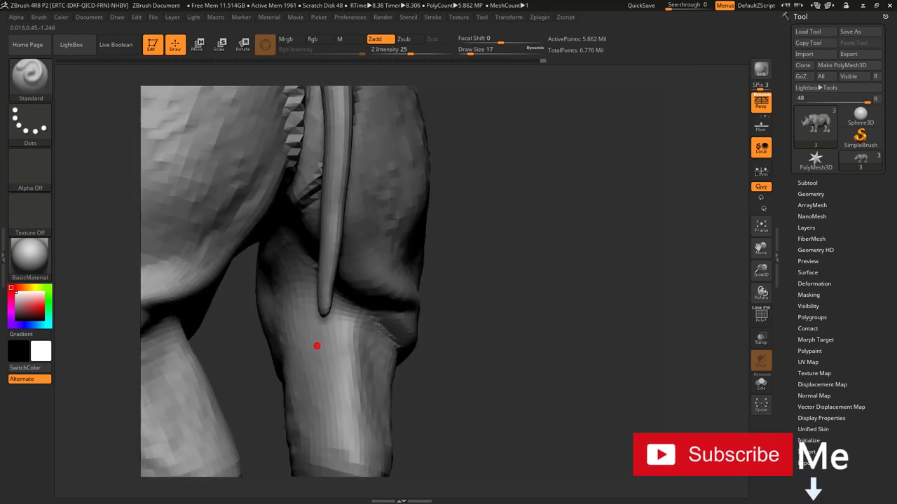
left_click_drag(414, 290, 330, 287)
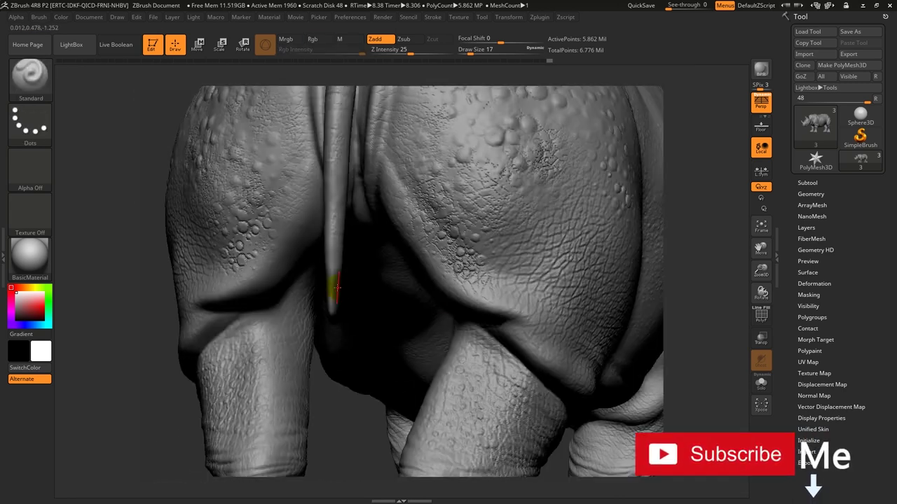
left_click_drag(148, 366, 320, 266)
mouse_move(321, 304)
left_mouse_down()
mouse_move(360, 341)
mouse_move(336, 324)
left_mouse_up()
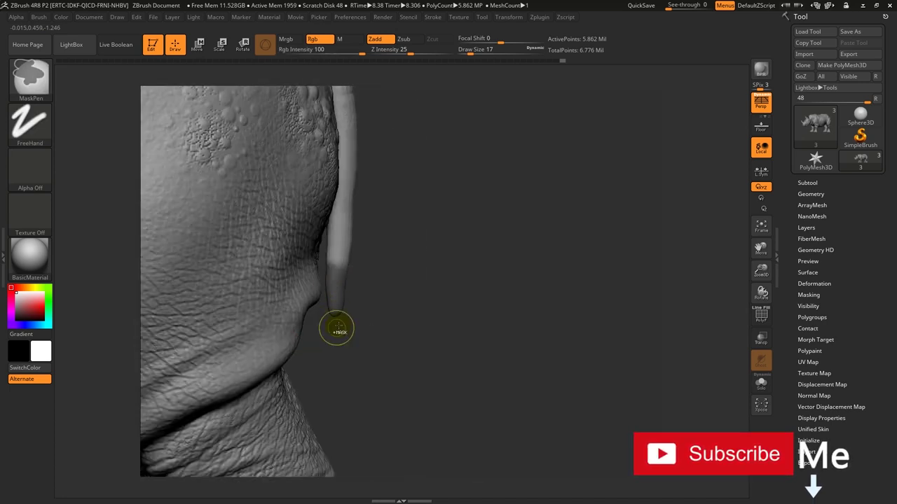
left_click(810, 194)
left_click_drag(809, 215, 804, 215)
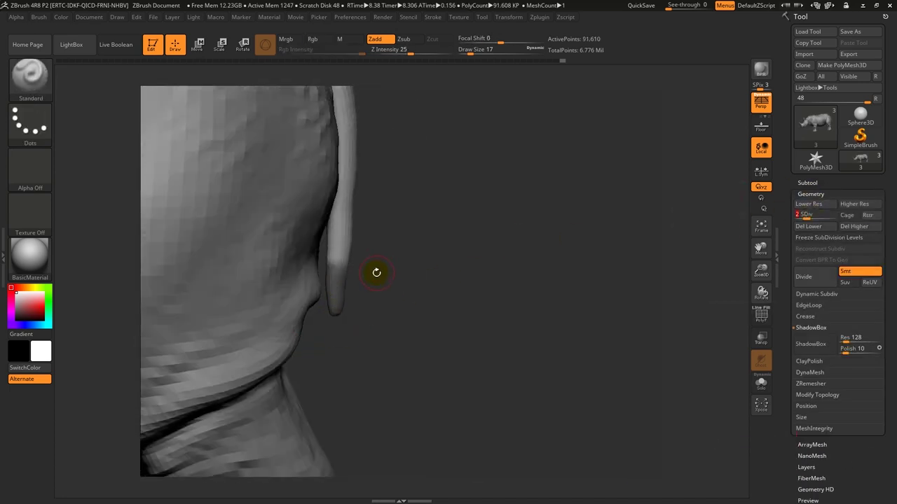
key("shift+d")
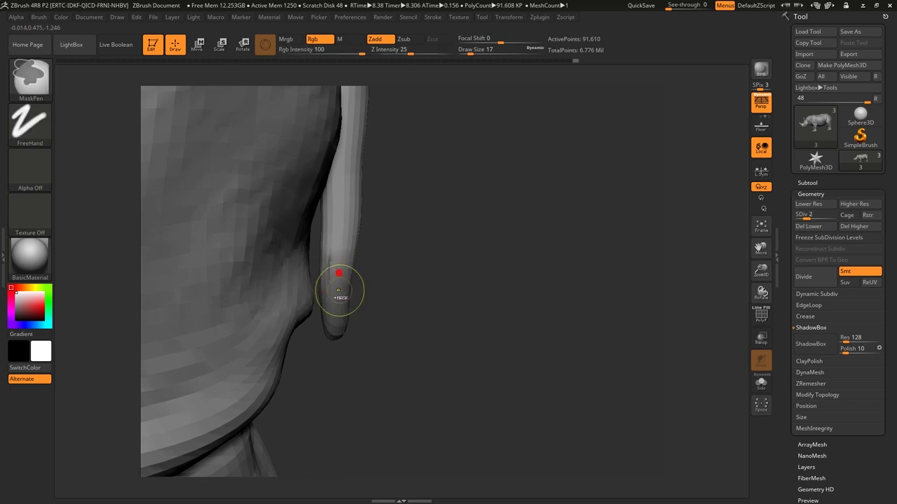
left_click_drag(384, 256, 352, 281, "alt")
mouse_move(406, 307)
left_mouse_down()
mouse_move(414, 250)
mouse_move(651, 198)
left_mouse_up()
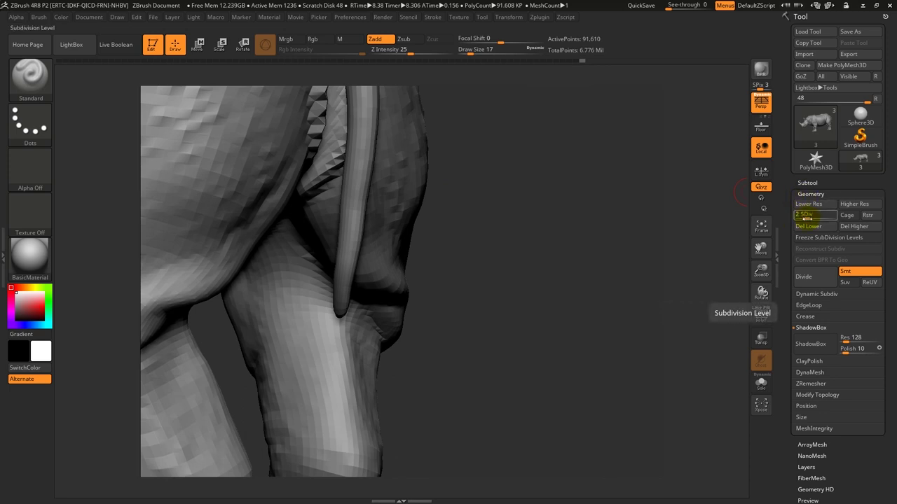
left_click(806, 217)
Step: Ctrl-paint a MaskPen mask over the lower tip of the tail
key("ctrl")
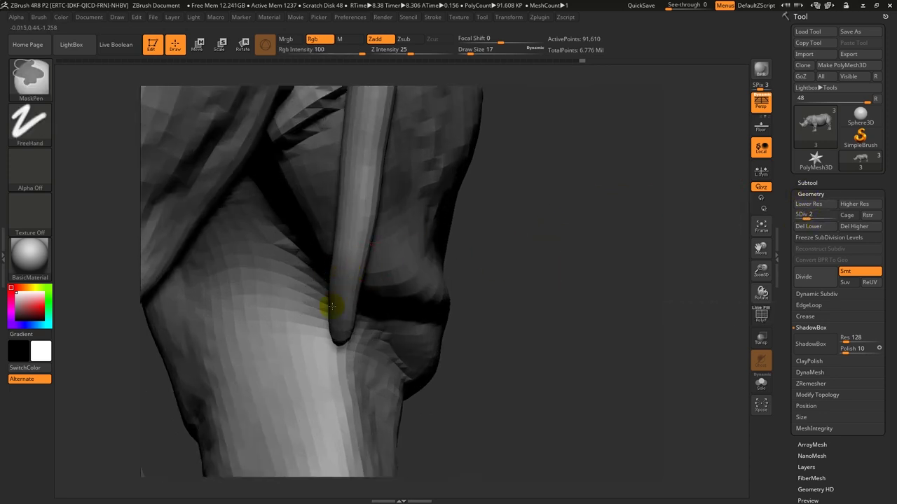
left_click_drag(345, 226, 352, 321, "ctrl")
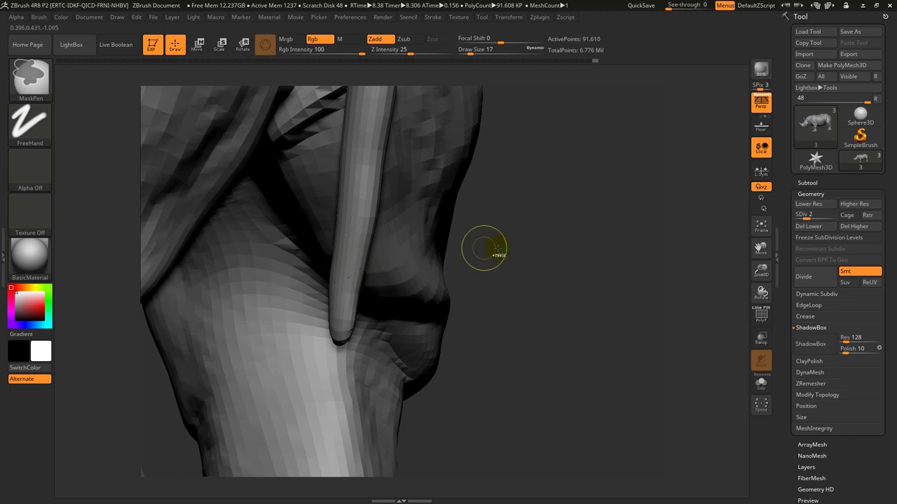
mouse_move(500, 258)
left_mouse_down()
mouse_move(314, 314)
mouse_move(374, 223)
mouse_move(347, 240)
left_mouse_up()
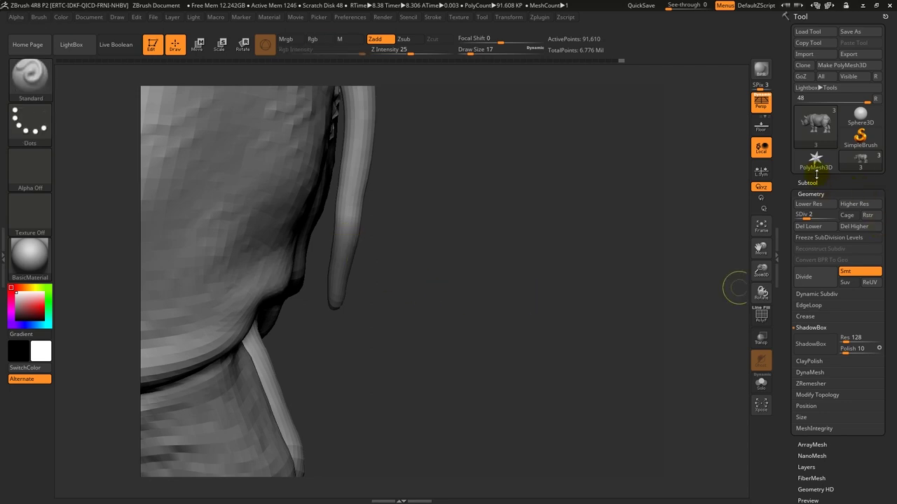
scroll(876, 210, "down", 5)
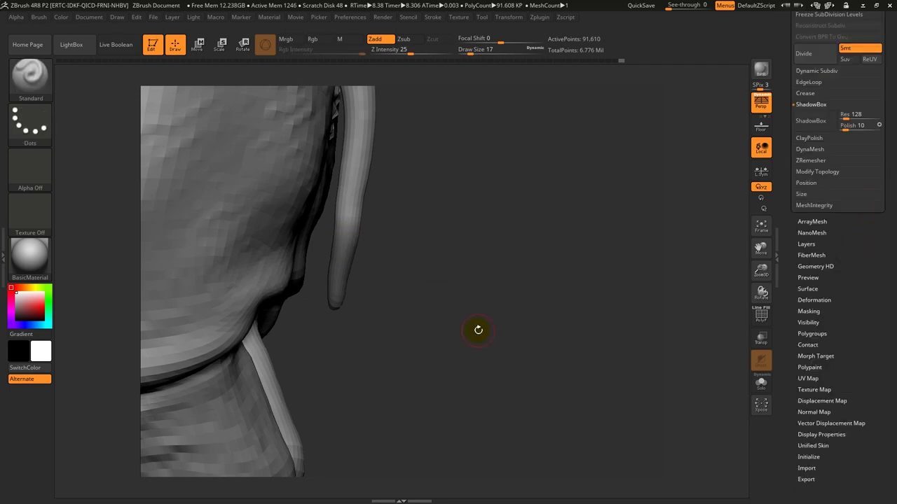
Step: Preview FiberMesh fibers growing on the masked tail tip
left_click(811, 255)
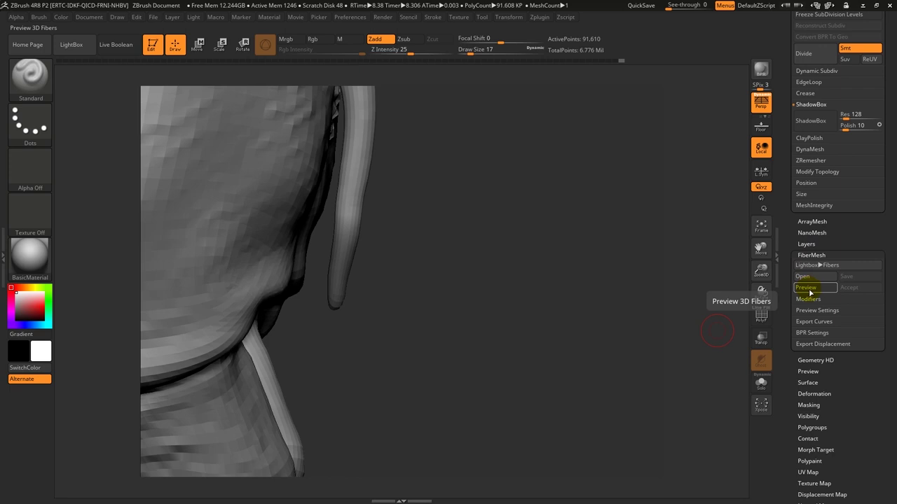
left_click(806, 287)
mouse_move(535, 345)
left_mouse_down()
mouse_move(536, 325)
mouse_move(547, 325)
left_mouse_up()
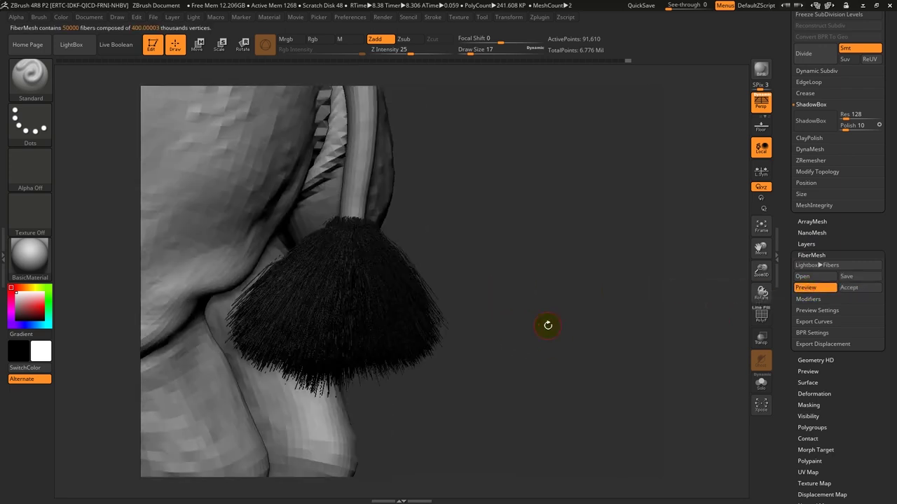
Step: Set MaxFibers to 4.7 and Length to about 10.2 for a short tuft, then BPR-render it
left_click(808, 300)
left_click_drag(821, 311, 813, 312)
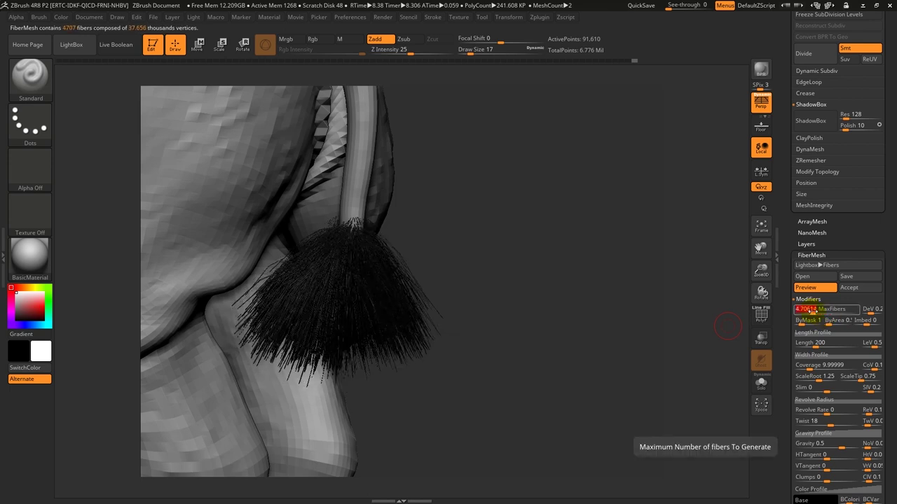
mouse_move(823, 343)
left_mouse_down()
mouse_move(811, 345)
mouse_move(820, 343)
left_mouse_up()
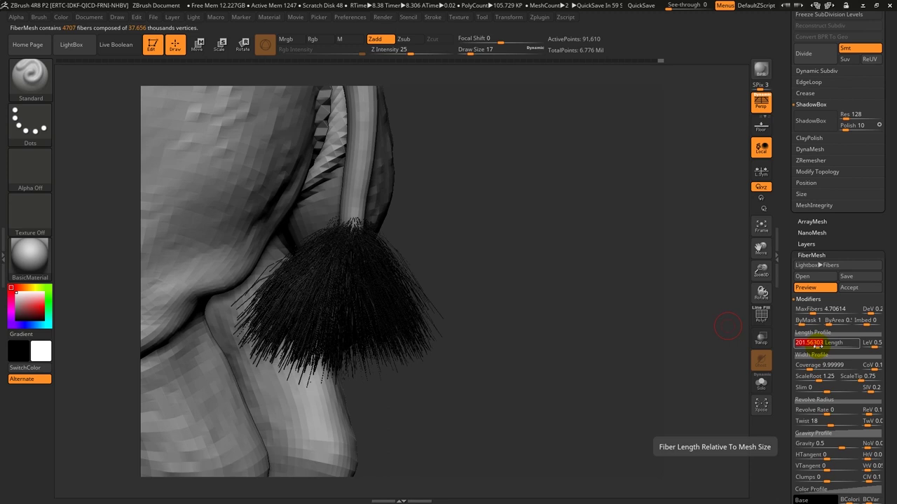
left_click_drag(728, 342, 621, 341)
left_click_drag(821, 343, 809, 345)
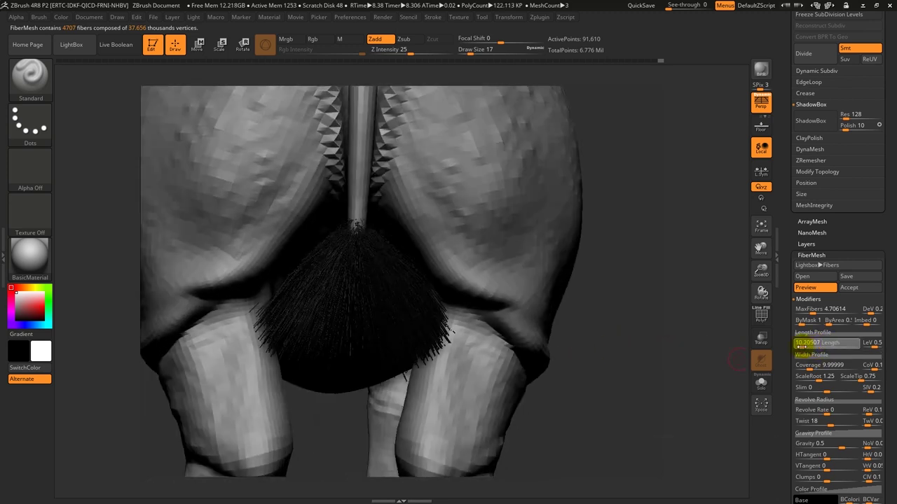
mouse_move(631, 393)
left_mouse_down()
mouse_move(588, 326)
mouse_move(653, 262)
left_mouse_up()
left_click(760, 69)
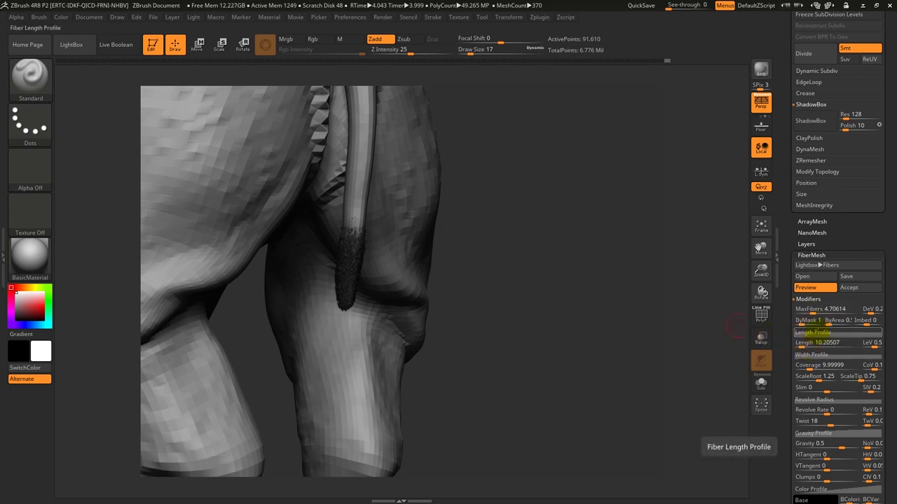
Step: Edit the FiberMesh Length Profile curve so it slopes upward toward the fiber ends
left_click(814, 332)
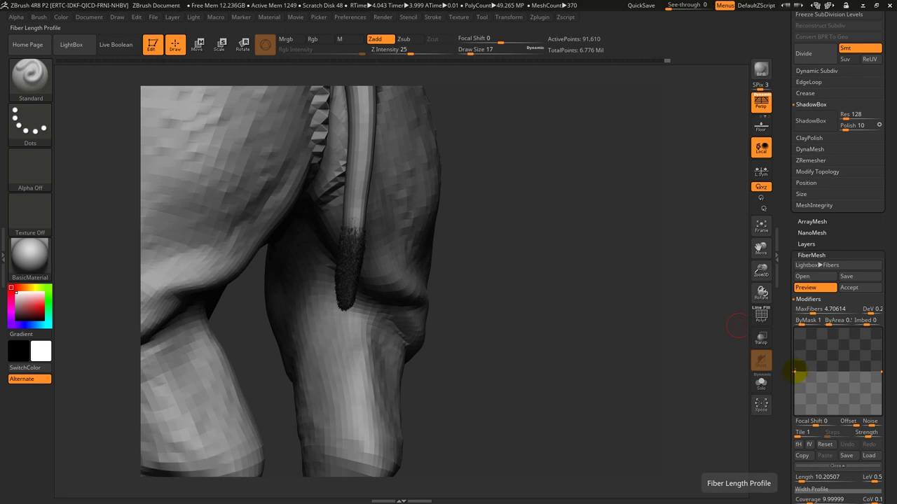
left_click_drag(795, 372, 824, 357)
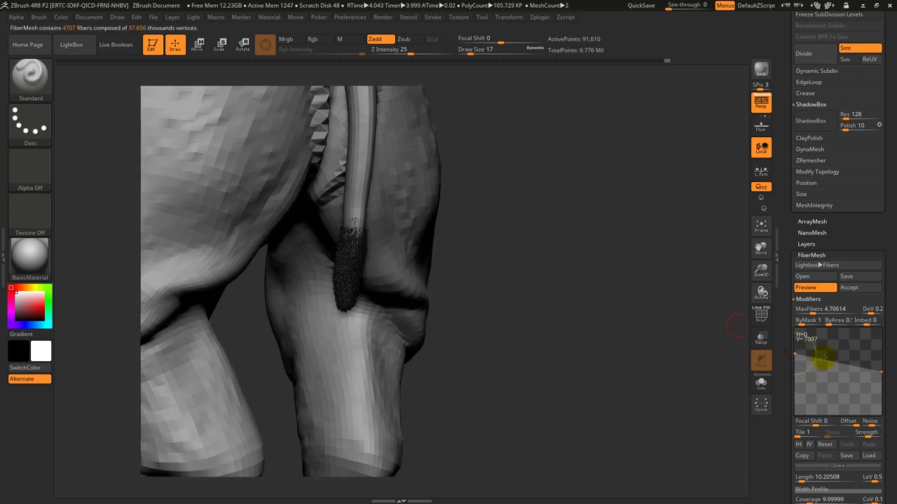
mouse_move(874, 373)
left_mouse_down()
mouse_move(878, 405)
mouse_move(880, 345)
left_mouse_up()
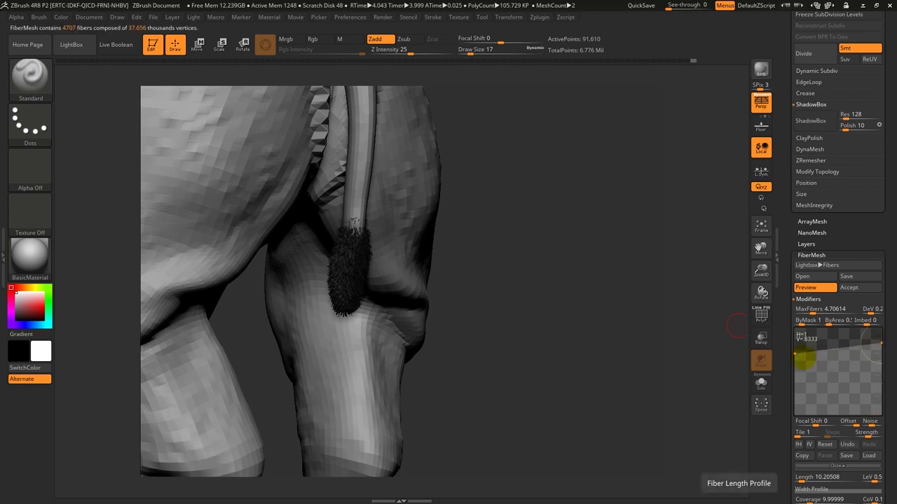
left_click_drag(796, 356, 792, 398)
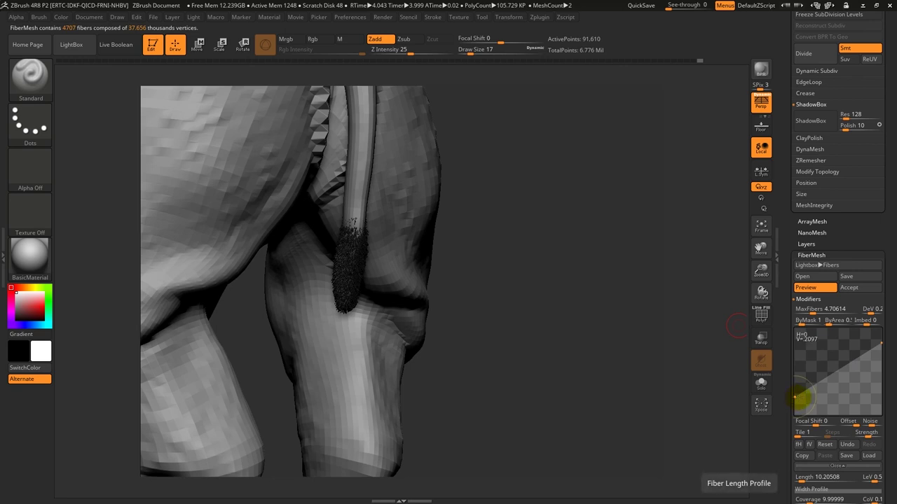
left_click_drag(881, 344, 882, 342)
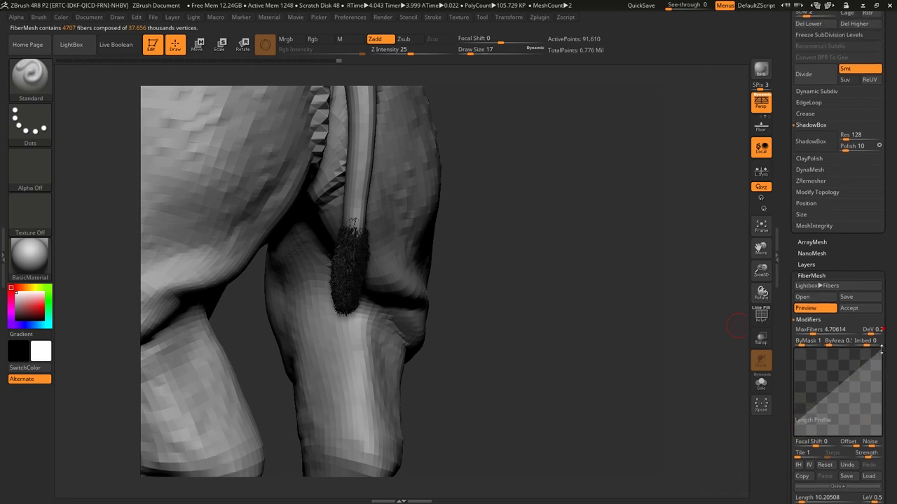
Step: Set the fiber Length to 28.35
scroll(821, 224, "down", 2)
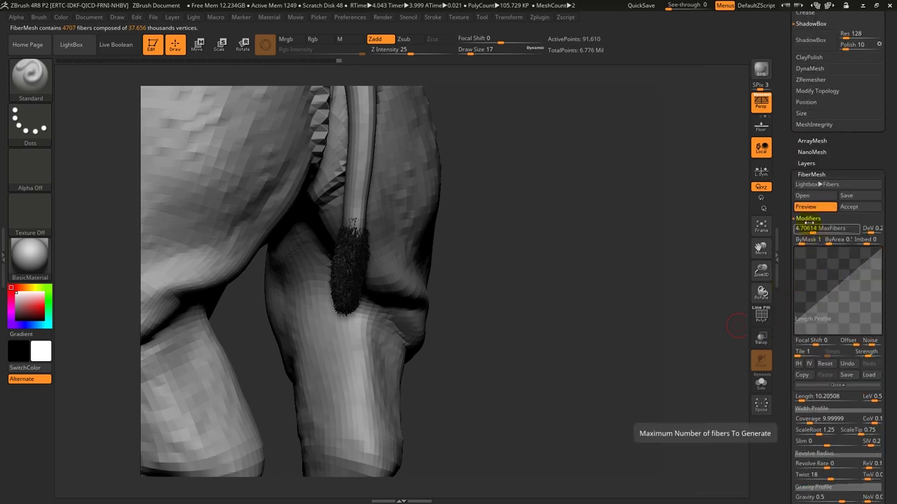
left_click_drag(799, 397, 802, 399)
mouse_move(522, 333)
left_mouse_down()
mouse_move(558, 367)
mouse_move(633, 371)
mouse_move(616, 376)
mouse_move(628, 377)
left_mouse_up()
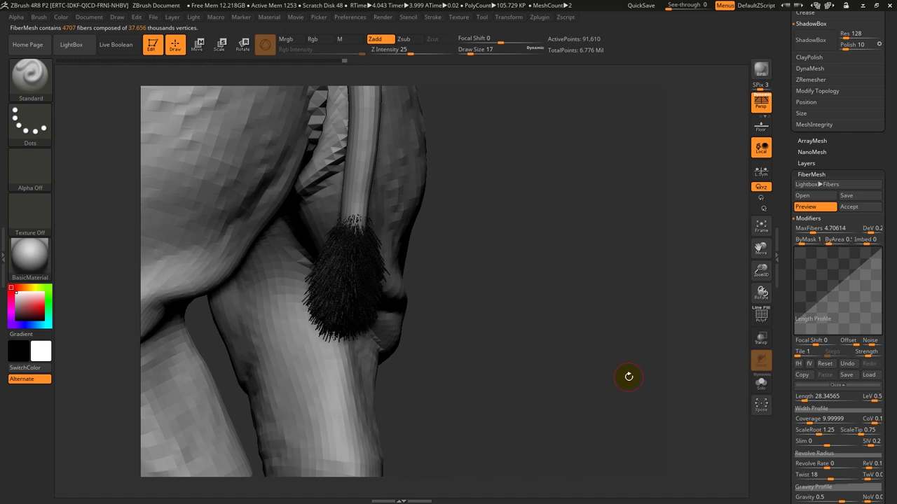
Step: Thin the fibre roots with ScaleRoot around 1.02, framing the tuft
scroll(827, 365, "down", 3)
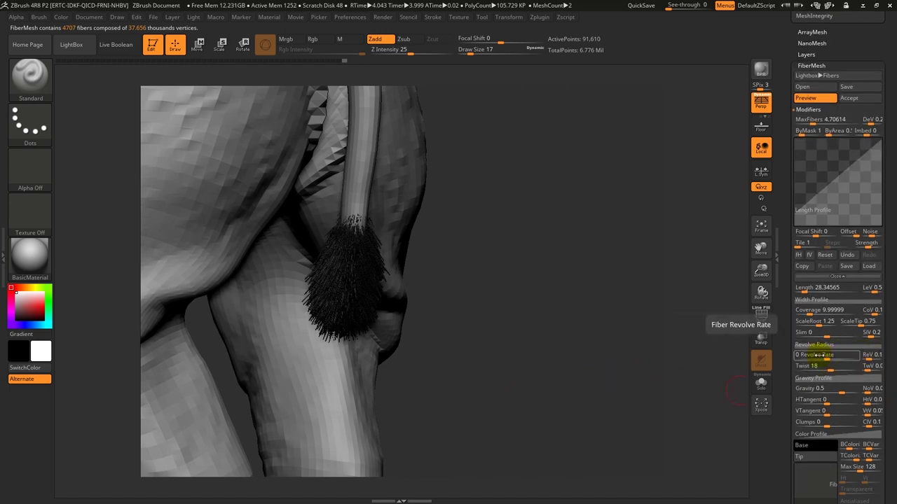
left_click_drag(827, 337, 829, 337)
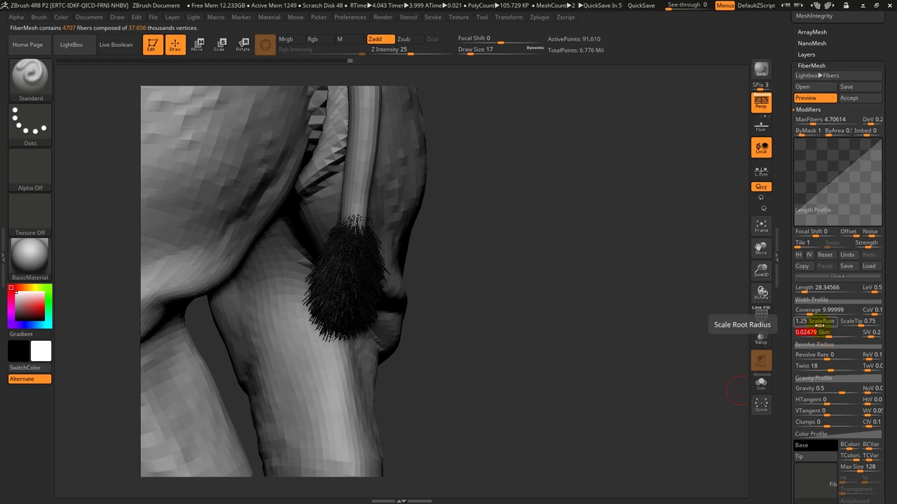
key("f")
left_click_drag(440, 316, 657, 365)
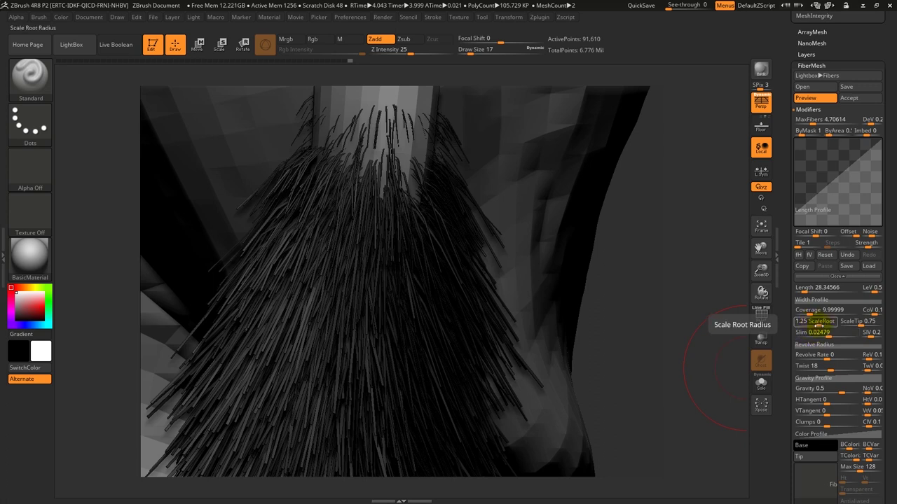
left_click_drag(818, 325, 817, 325)
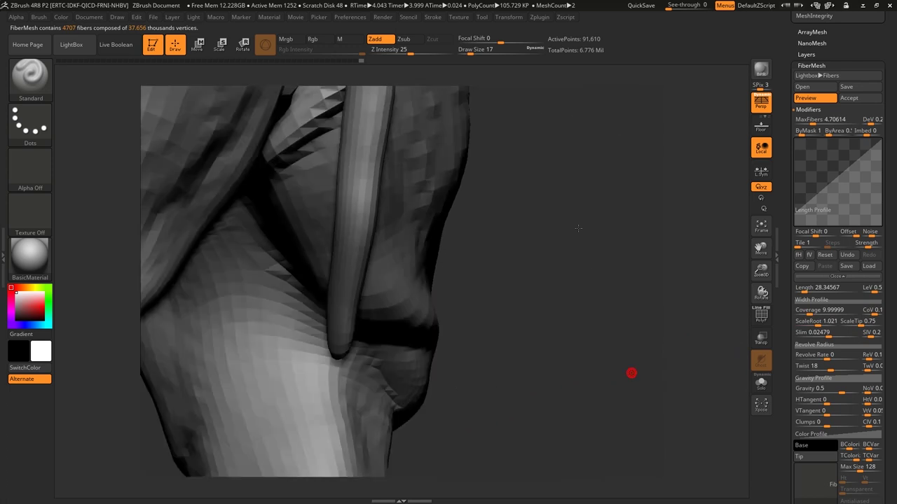
Step: Orbit around the tail and BPR-render a preview of the fibre tuft
left_click_drag(631, 373, 657, 276)
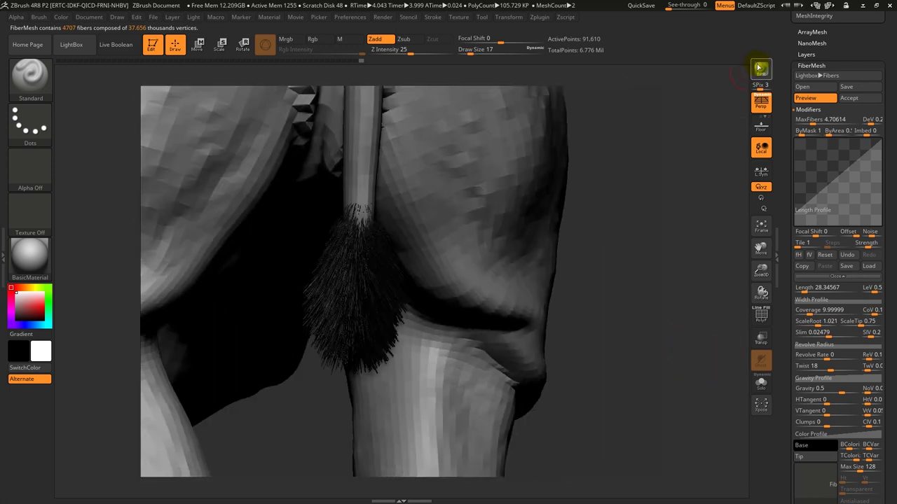
left_click(760, 69)
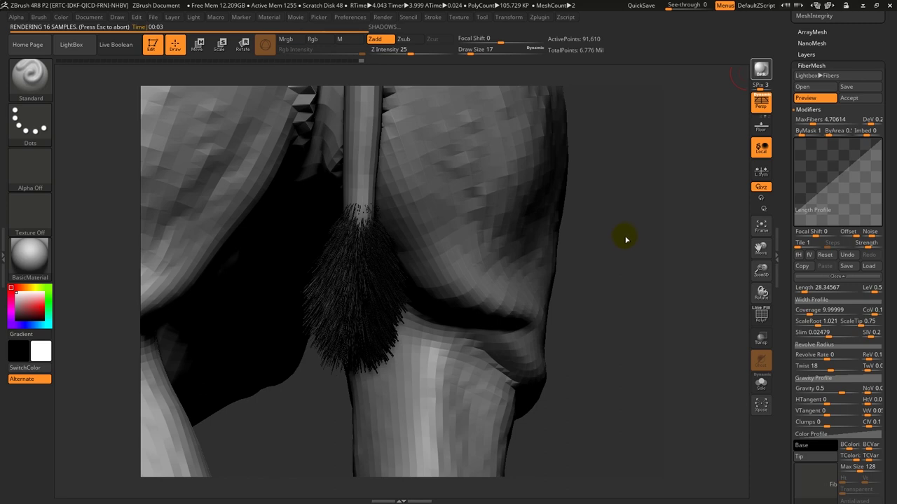
left_click_drag(620, 345, 670, 330)
mouse_move(895, 376)
left_mouse_down()
mouse_move(895, 293)
mouse_move(893, 363)
left_mouse_up()
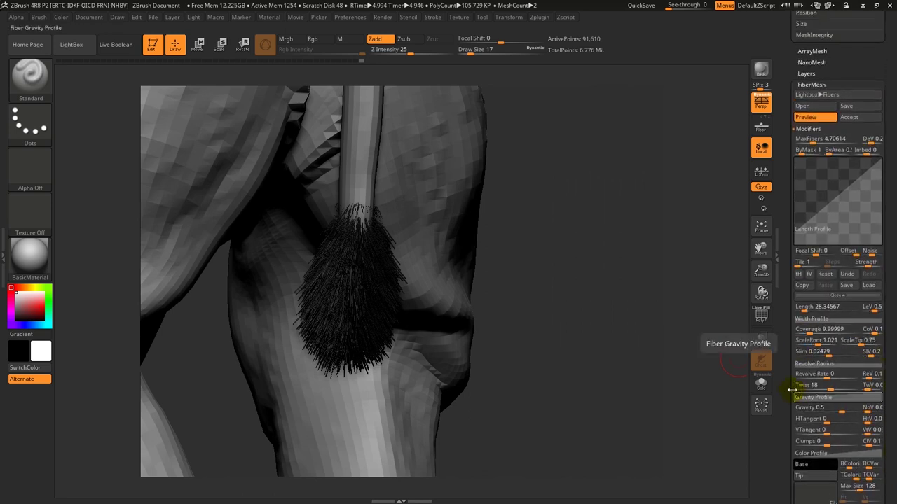
left_click_drag(895, 245, 894, 281)
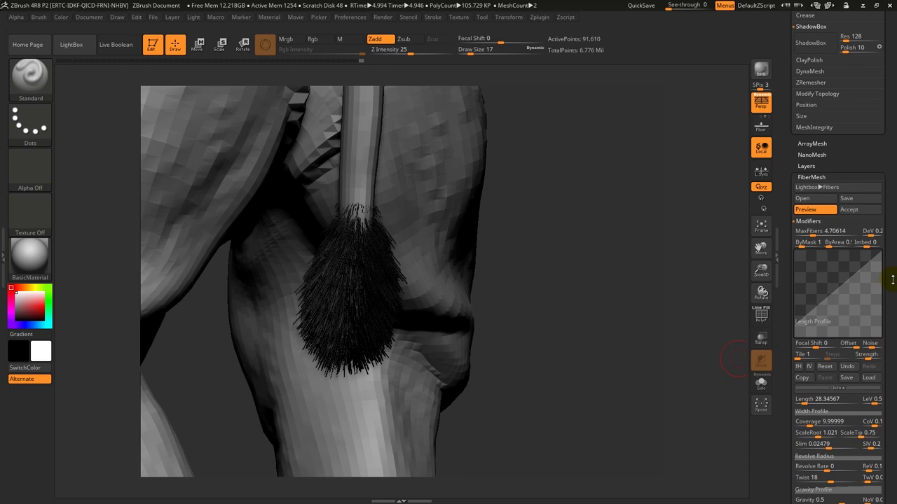
Step: Accept the fibres as the Fibers22 subtool and select GroomLengthen at brush size 37
left_click(849, 210)
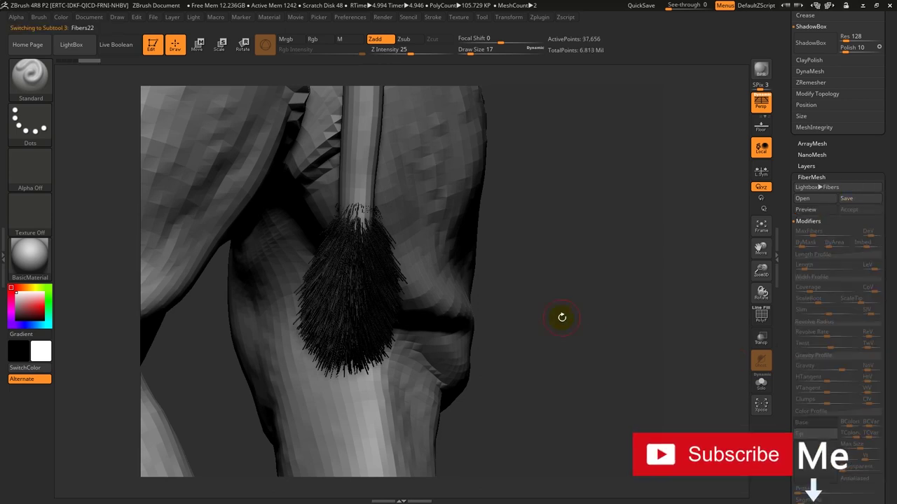
left_click(809, 184)
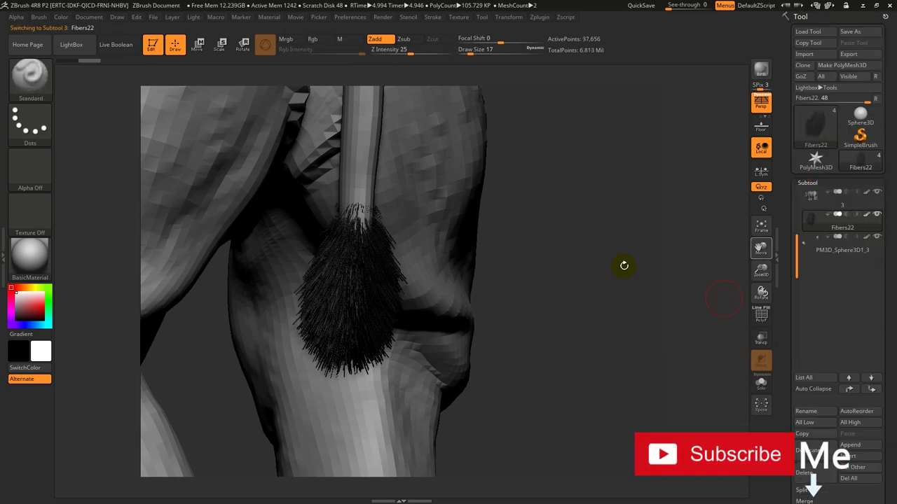
key("b")
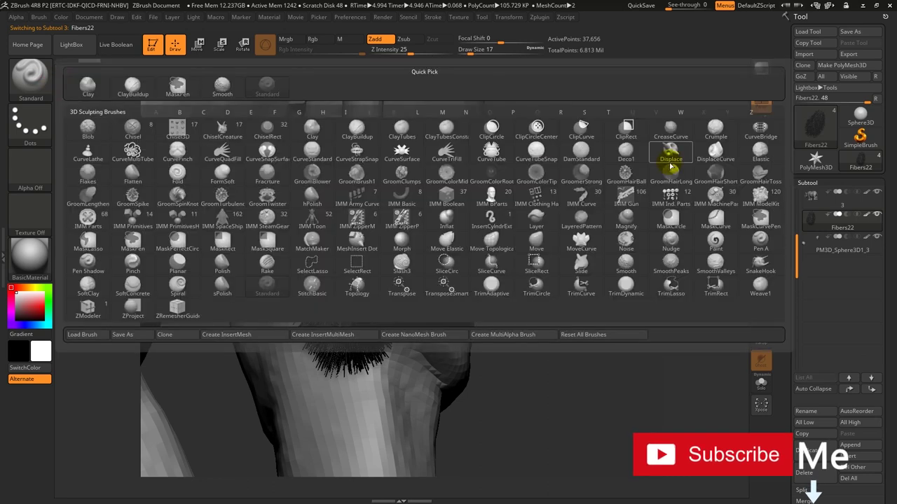
left_click(88, 196)
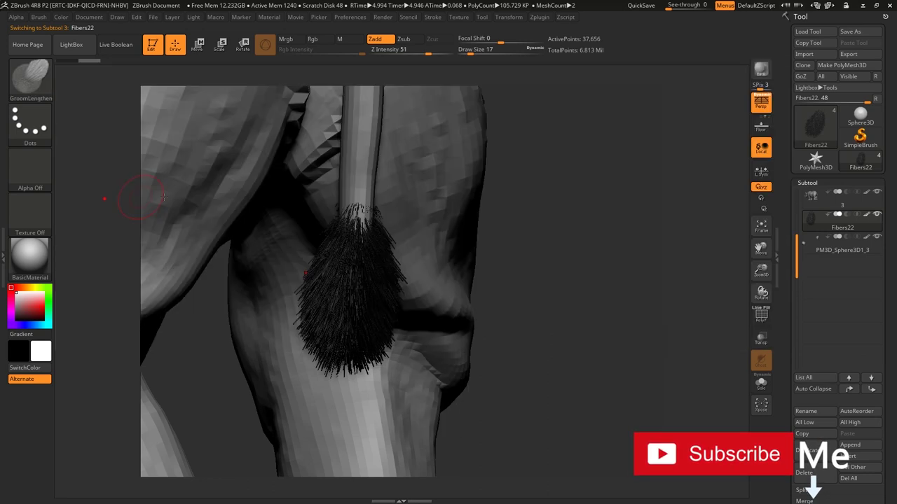
key("space")
left_click_drag(530, 220, 554, 220)
Step: Lengthen the strands at the bottom of the tail tuft with GroomLengthen
left_click_drag(320, 360, 343, 378)
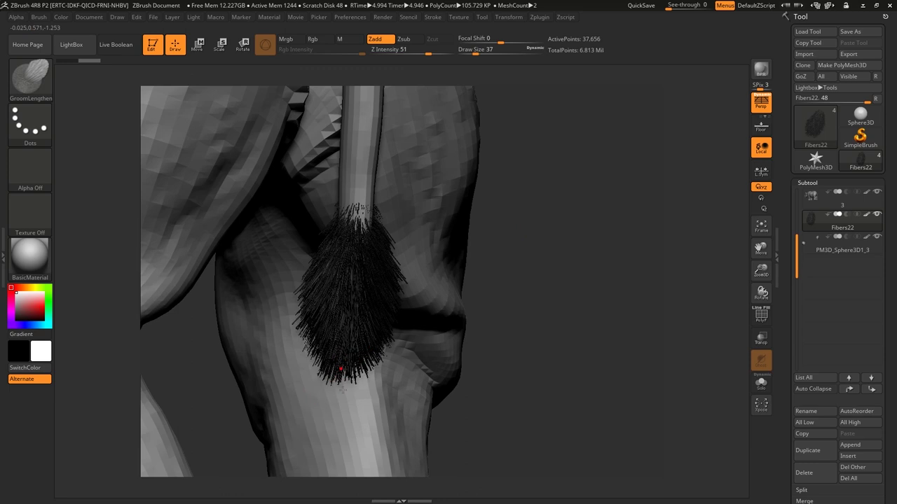
right_click_drag(343, 378, 341, 320)
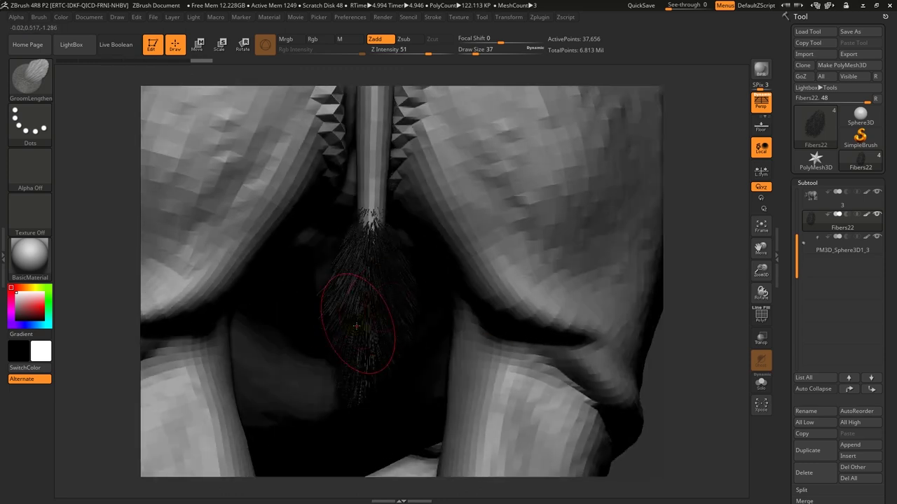
left_click_drag(672, 290, 651, 297)
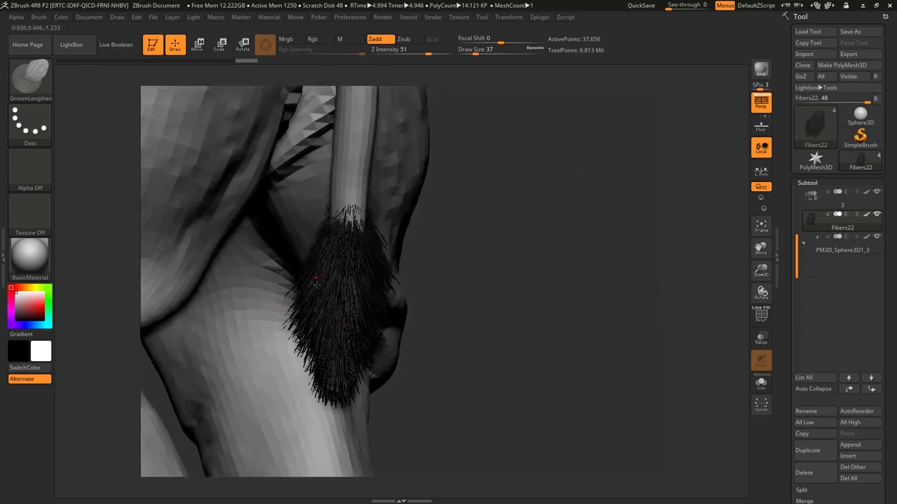
right_click_drag(303, 284, 312, 278)
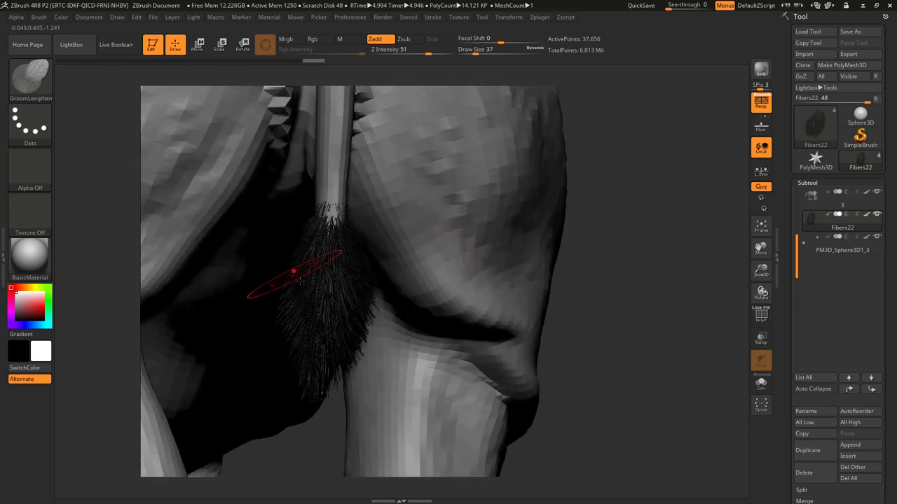
key("shift")
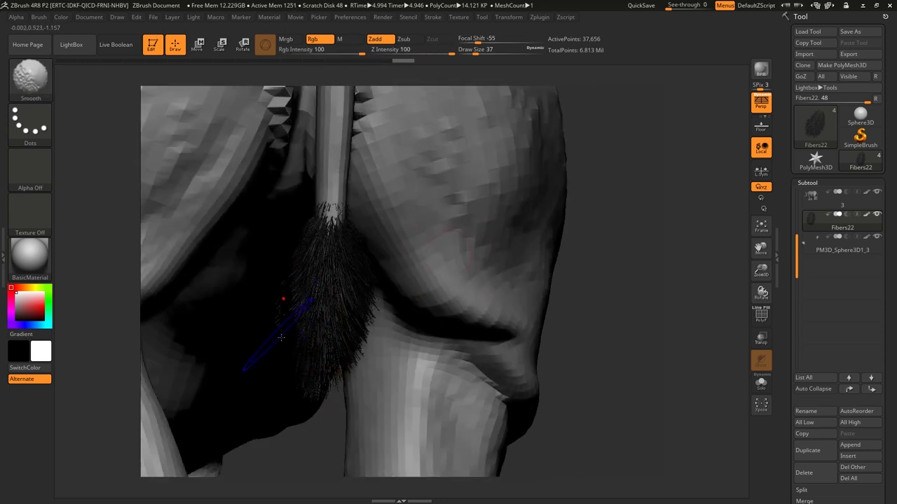
right_click_drag(281, 338, 601, 300)
left_click_drag(680, 260, 734, 276)
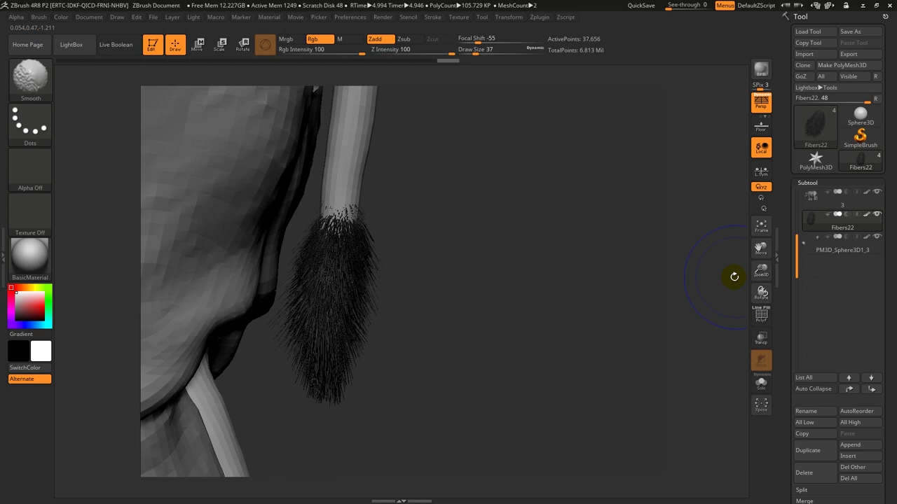
Step: Select the leg subtool and Ctrl+Shift-drag to hide most of it around the tuft
left_click_drag(454, 422, 241, 125, "ctrl+shift")
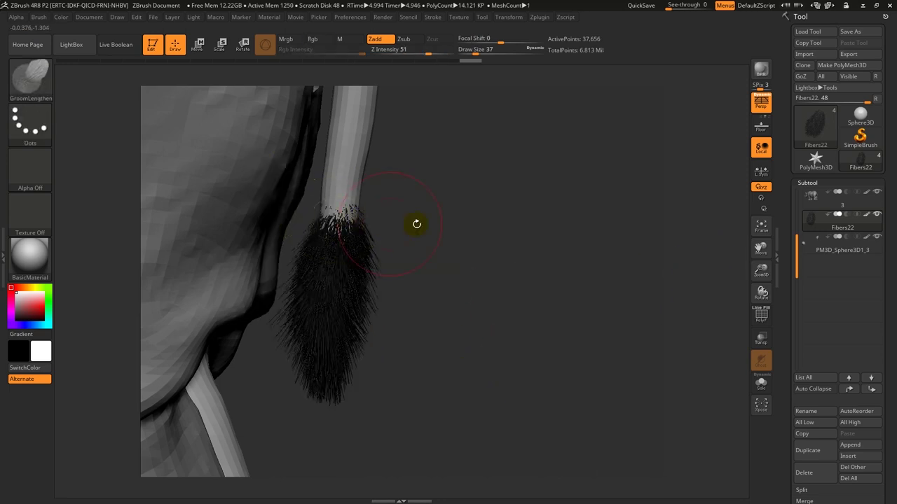
left_click(343, 163, "alt")
left_click_drag(454, 391, 260, 184, "ctrl+shift")
mouse_move(431, 245)
left_mouse_down()
mouse_move(395, 366)
mouse_move(365, 287)
left_mouse_up()
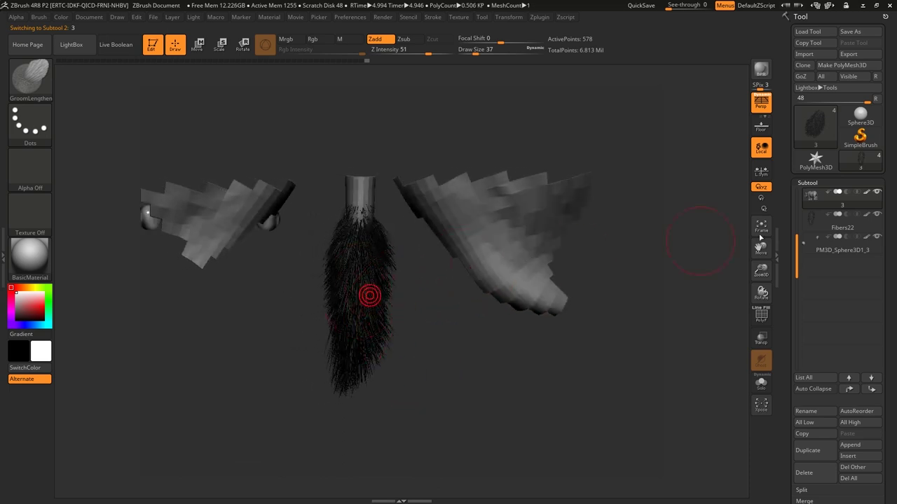
Step: Groom-lengthen the strands near the top-left of the tail tuft
left_click_drag(392, 283, 389, 260)
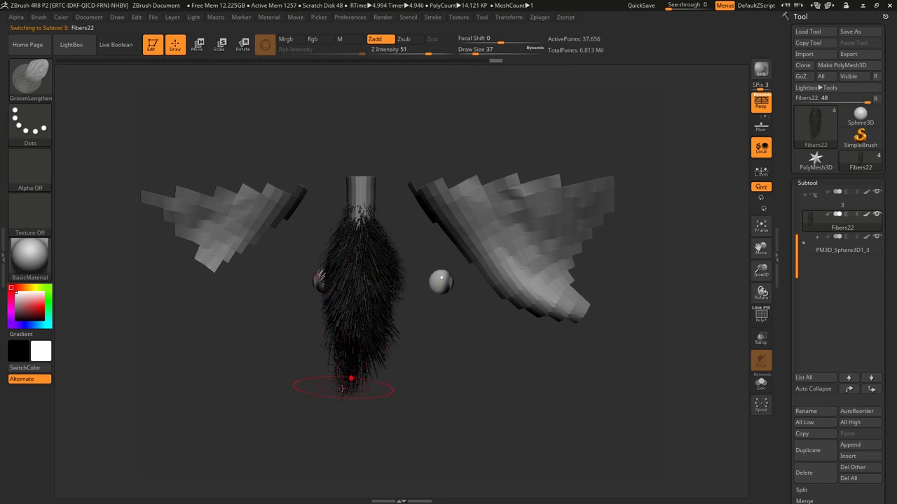
mouse_move(316, 386)
left_mouse_down()
mouse_move(337, 313)
mouse_move(321, 312)
left_mouse_up()
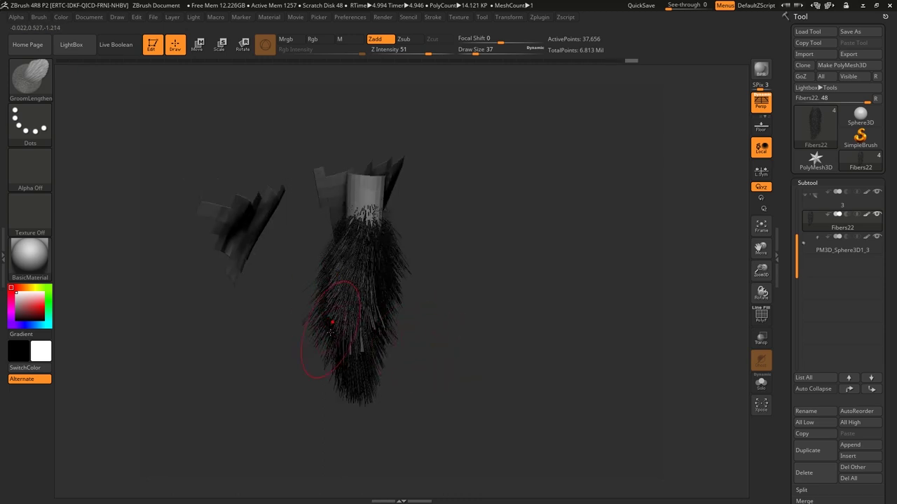
left_click_drag(342, 374, 408, 386)
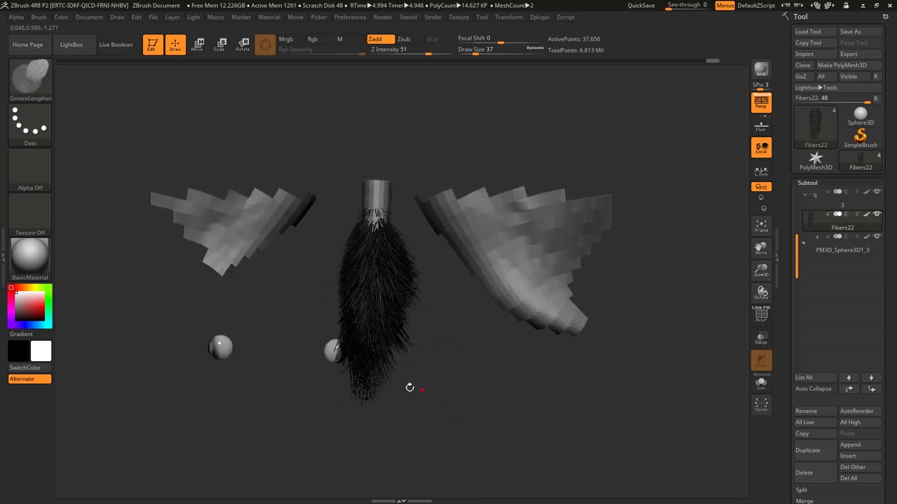
mouse_move(339, 251)
left_mouse_down()
mouse_move(330, 308)
mouse_move(406, 326)
left_mouse_up()
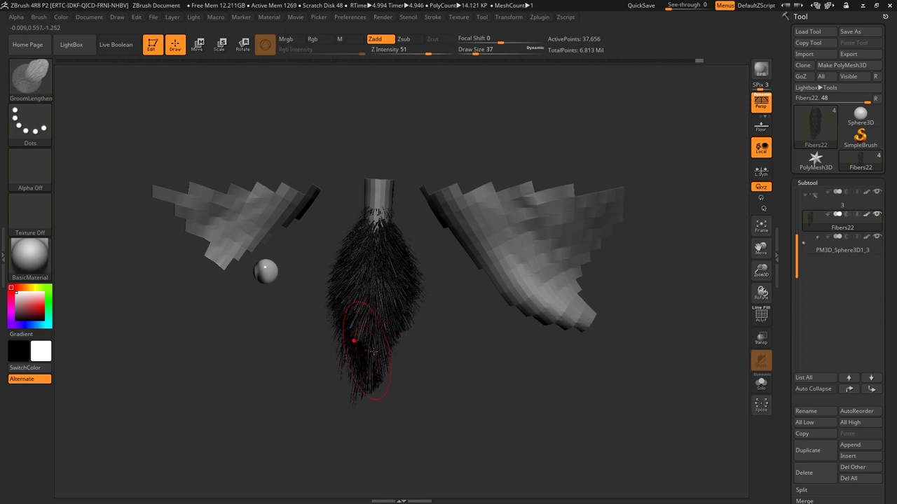
Step: BPR-render the groomed fur and reduce the brush Draw Size to 25
left_click_drag(428, 407, 468, 242, "alt")
left_click(761, 71)
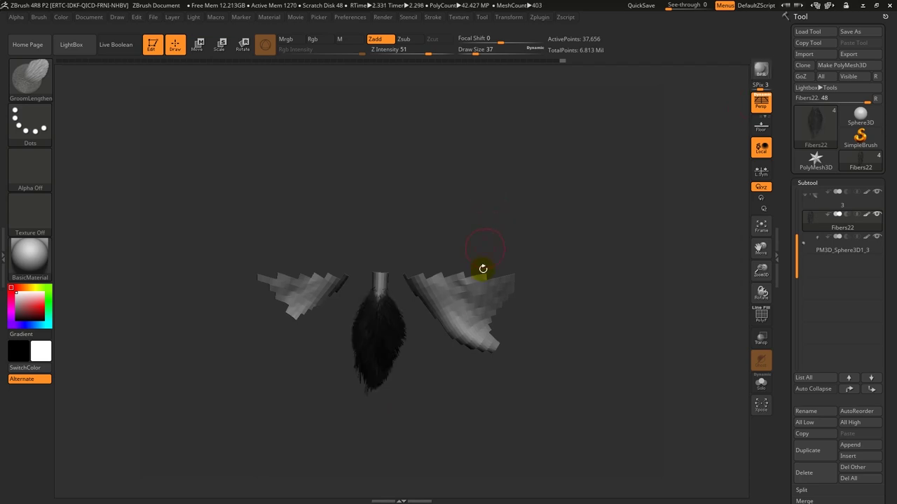
left_click_drag(455, 394, 462, 425, "alt")
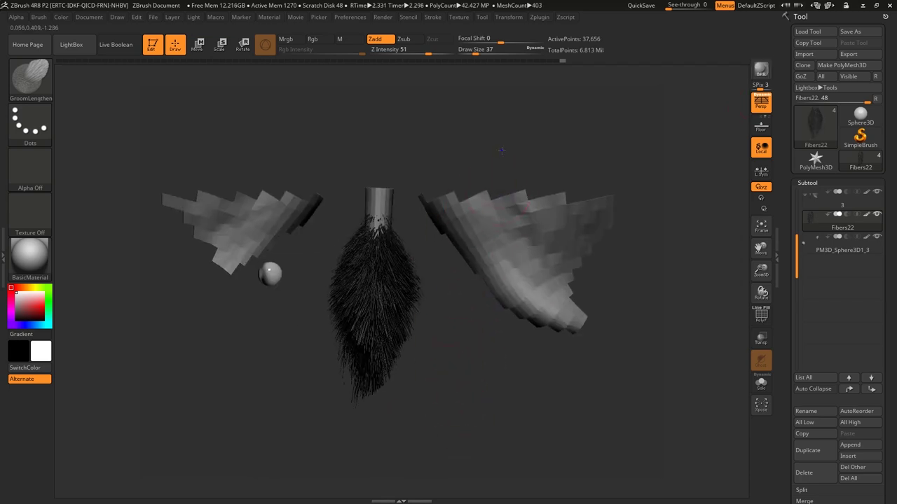
key("space")
left_click_drag(497, 147, 363, 385)
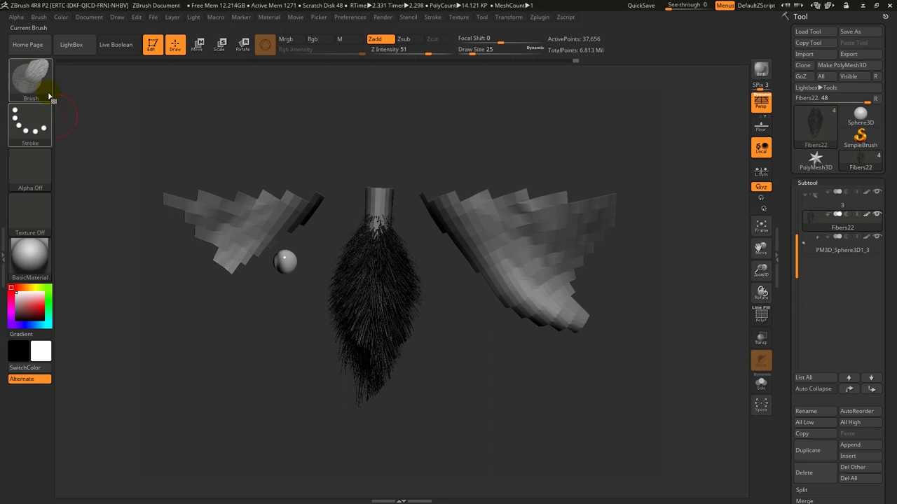
Step: Select the GroomerStrong brush with Z Intensity 12
left_click(43, 87)
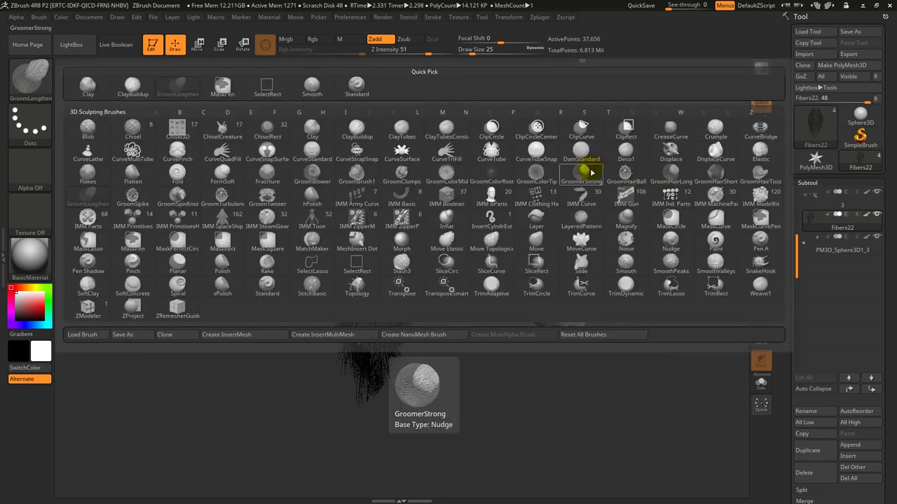
left_click(583, 170)
left_click(411, 49)
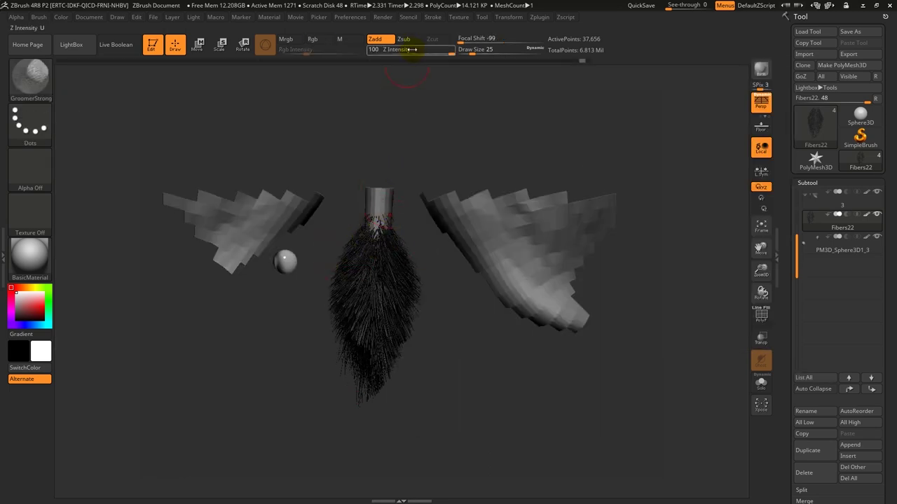
type("12")
key("Return")
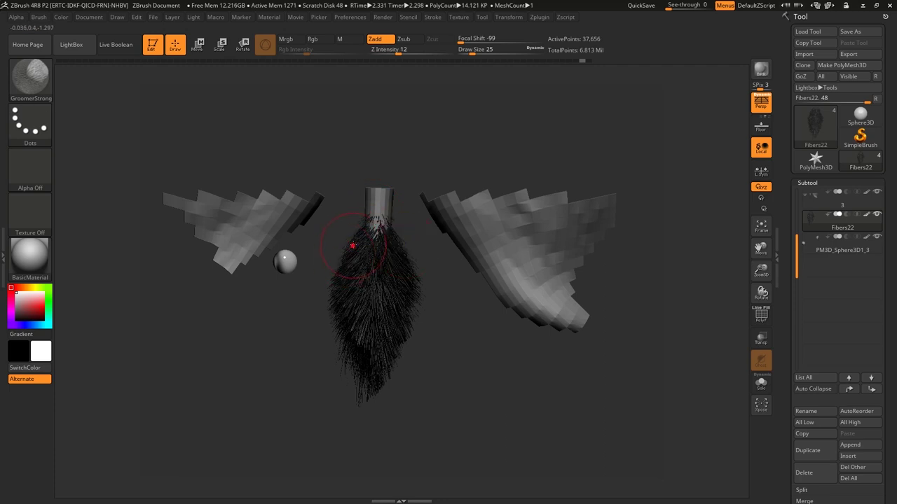
Step: Comb the tuft strands downward toward the tip, then switch to the Move brush
mouse_move(404, 258)
left_mouse_down()
mouse_move(337, 311)
mouse_move(336, 280)
mouse_move(426, 296)
left_mouse_up()
left_click_drag(402, 347, 362, 400)
key("b")
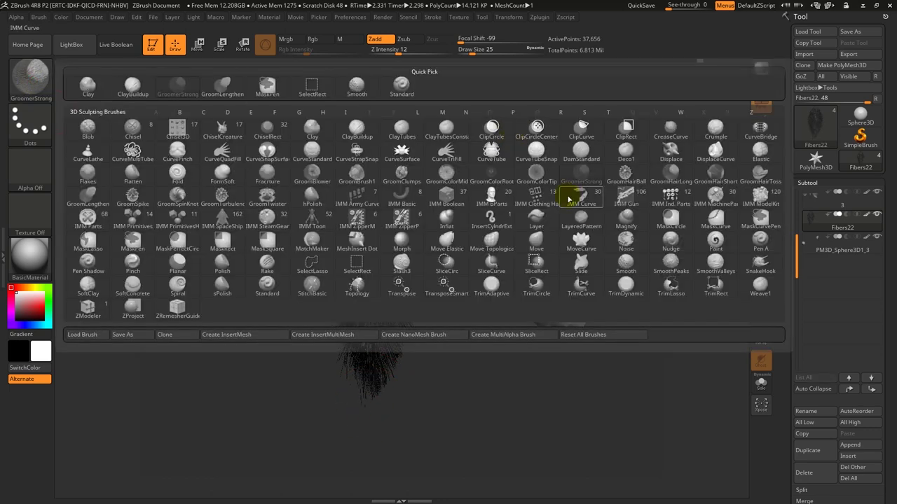
left_click(537, 243)
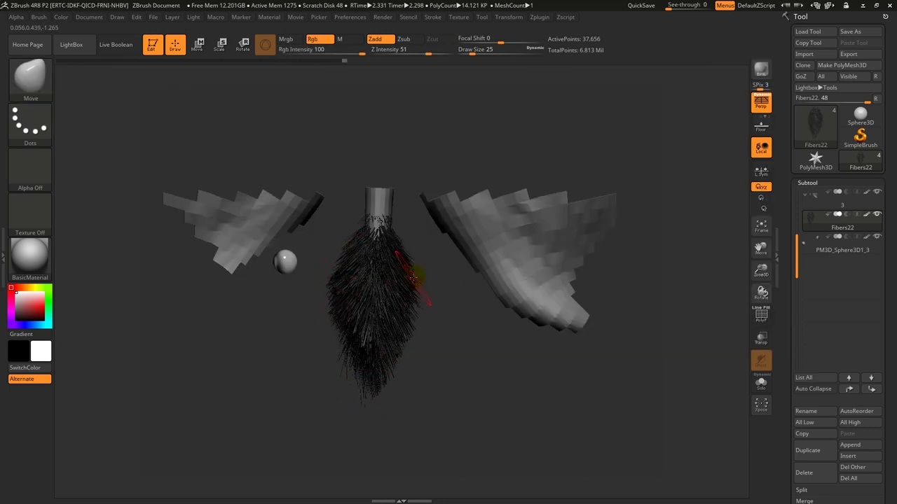
Step: Orbit to a front view of the tail fur and run a Shift+R BPR test render
mouse_move(368, 361)
left_mouse_down()
mouse_move(424, 386)
mouse_move(357, 312)
left_mouse_up()
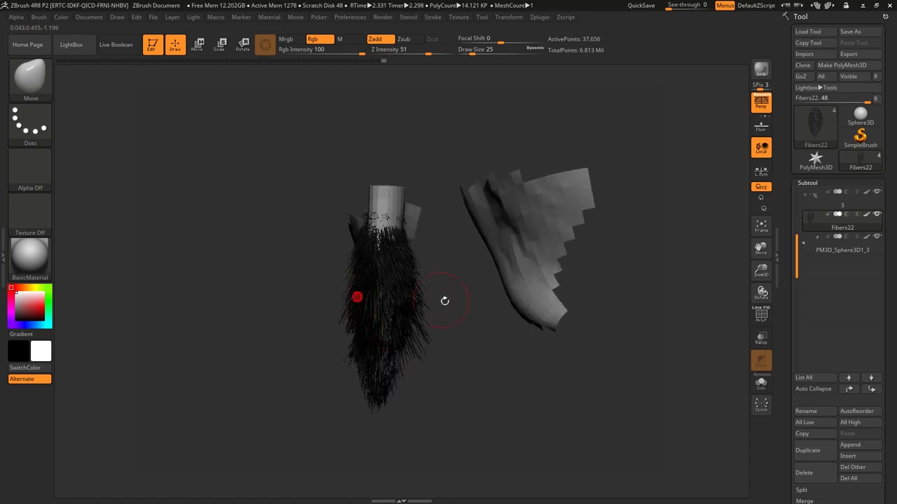
left_click_drag(444, 301, 454, 186)
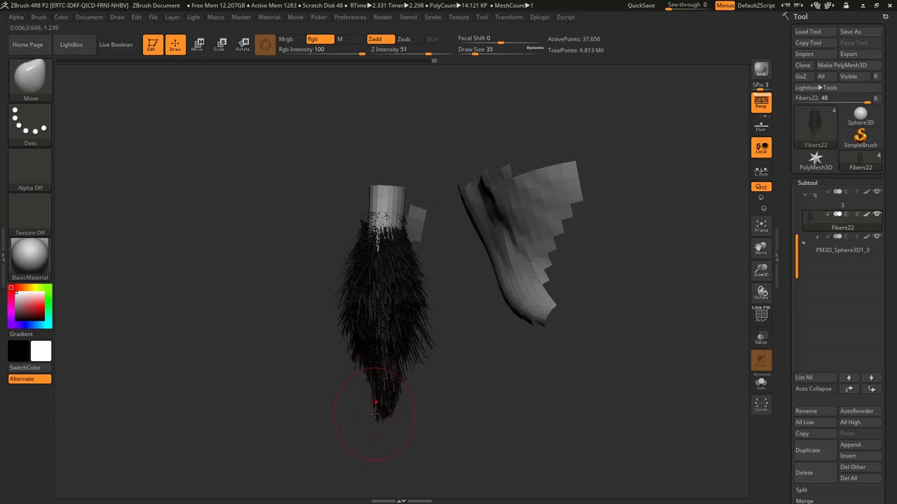
mouse_move(369, 379)
left_mouse_down()
mouse_move(474, 399)
mouse_move(374, 356)
mouse_move(739, 96)
left_mouse_up()
key("shift+r")
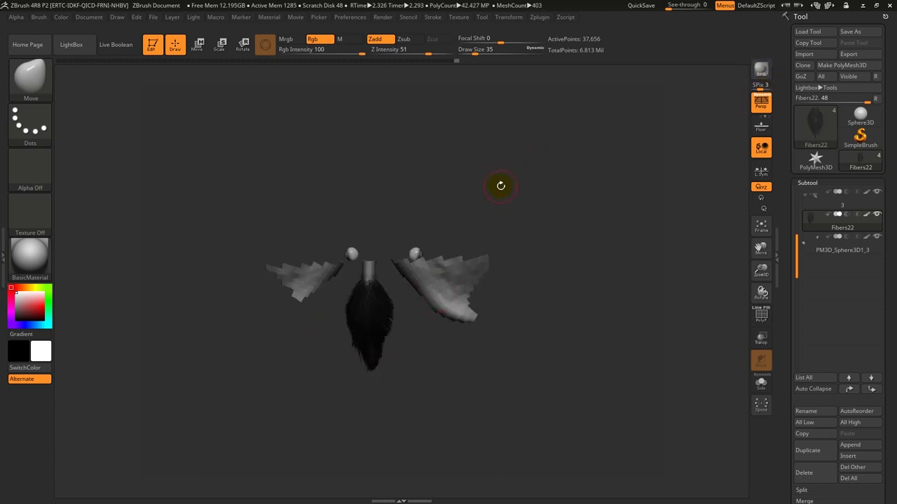
left_click_drag(500, 185, 503, 201)
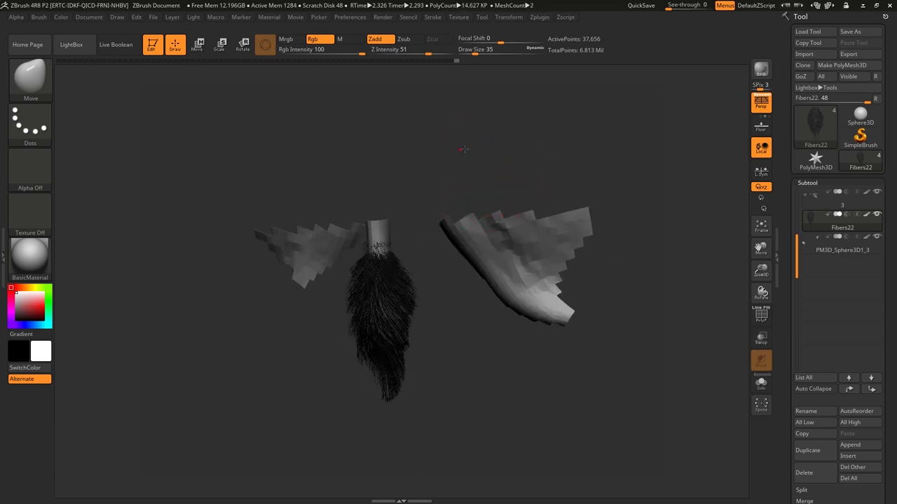
left_click_drag(463, 148, 459, 154)
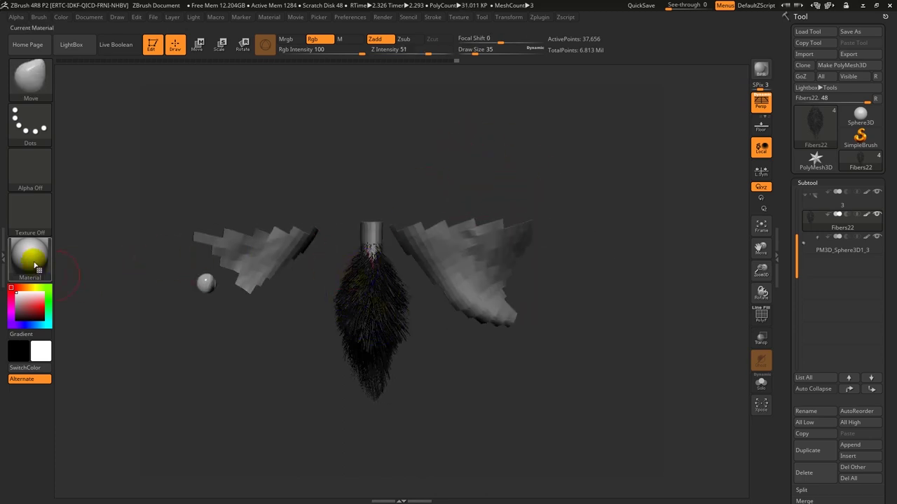
Step: Fill the tail fur with dark brown (R 45, G 36, B 28) using Mrgb and FillObject
left_click_drag(14, 300, 11, 309)
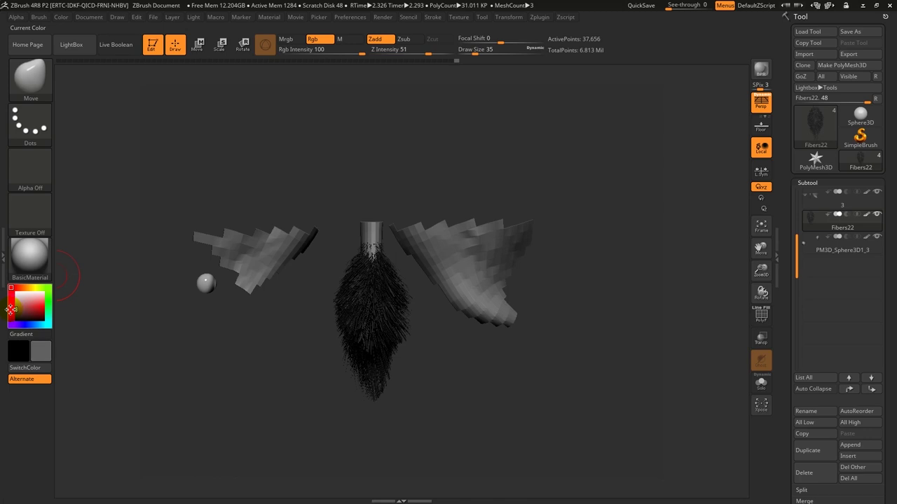
left_click_drag(30, 280, 21, 317)
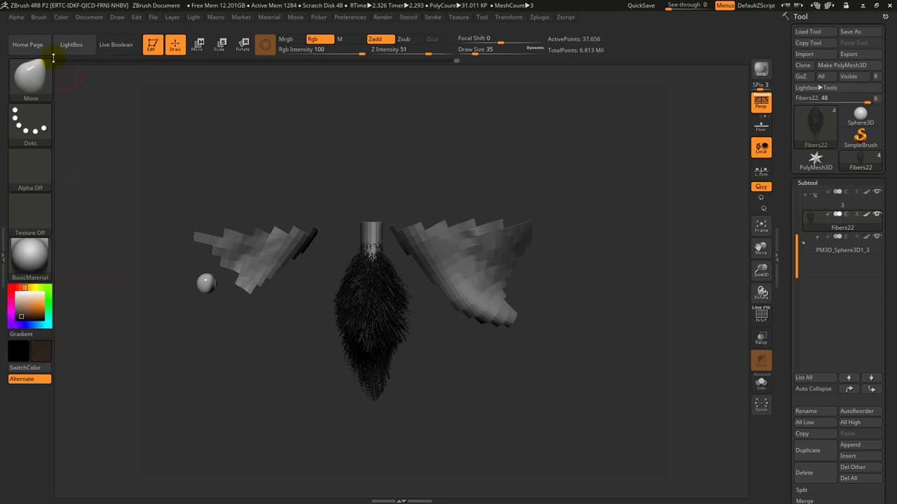
left_click(286, 38)
left_click(61, 17)
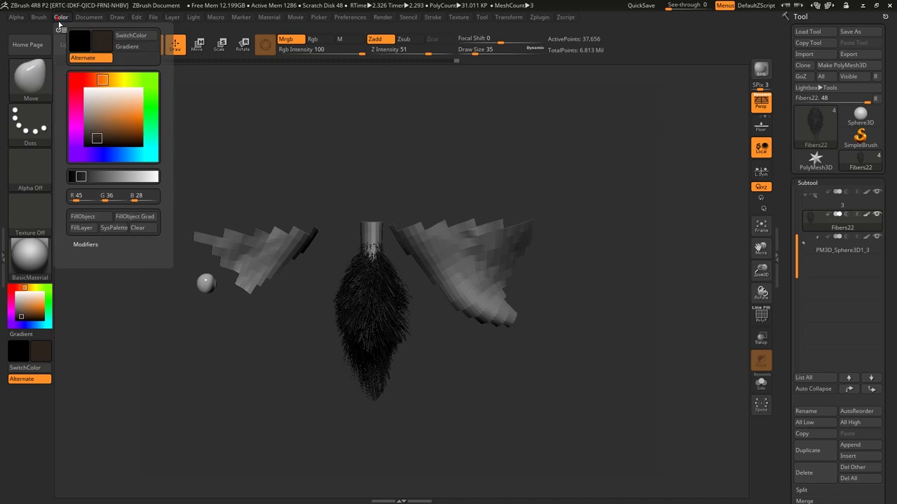
left_click(87, 223)
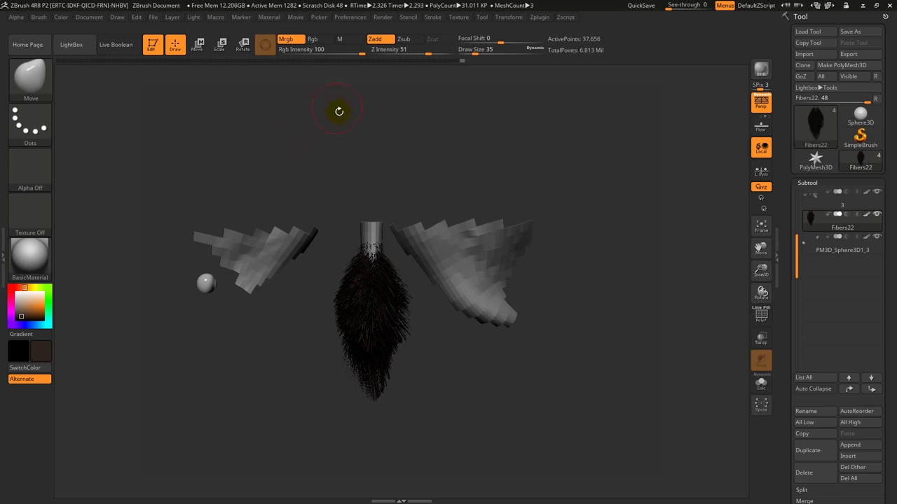
Step: Spread the fur fibres slightly wider with the Move brush, checking with BPR renders
key("shift+r")
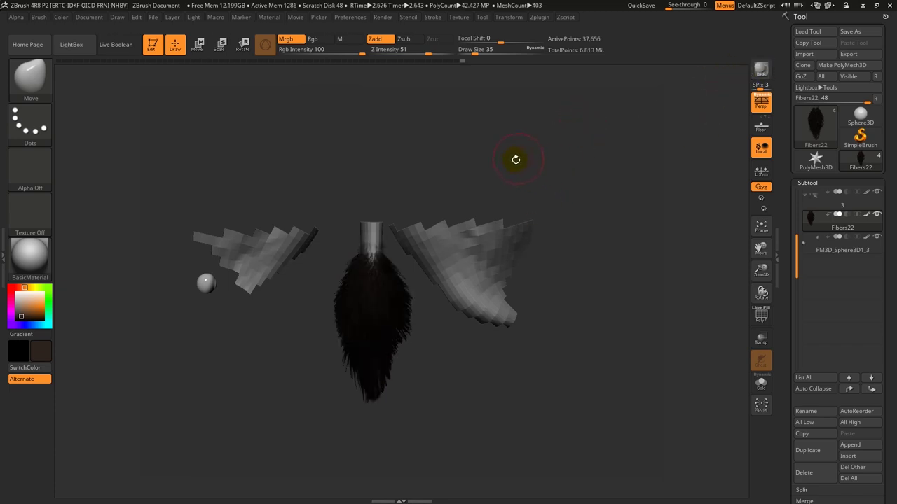
left_click_drag(513, 161, 516, 161)
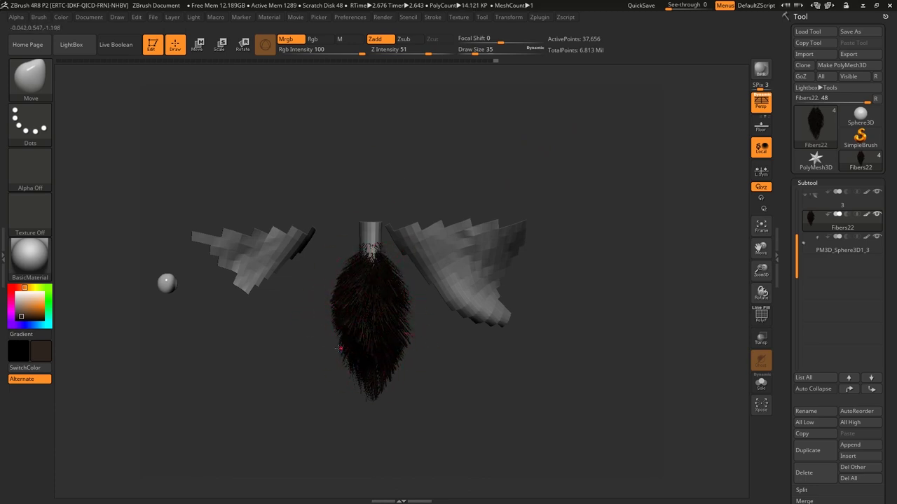
left_click_drag(410, 302, 406, 326)
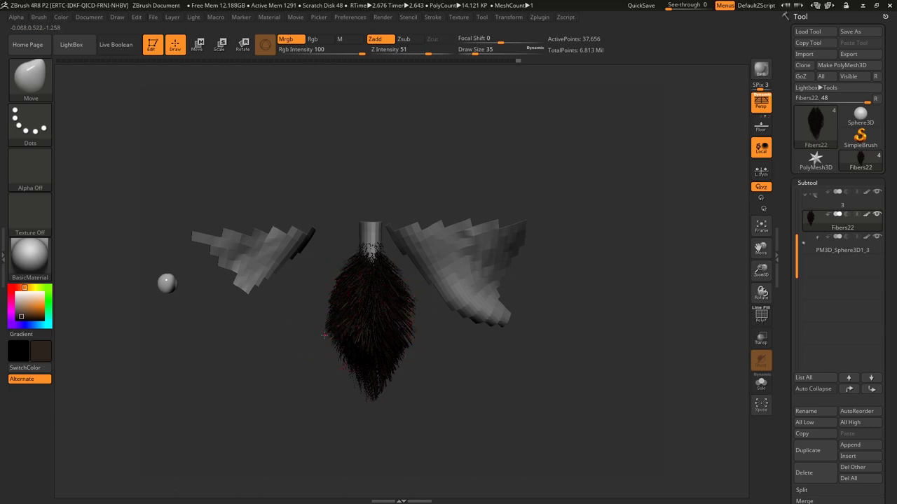
key("shift+r")
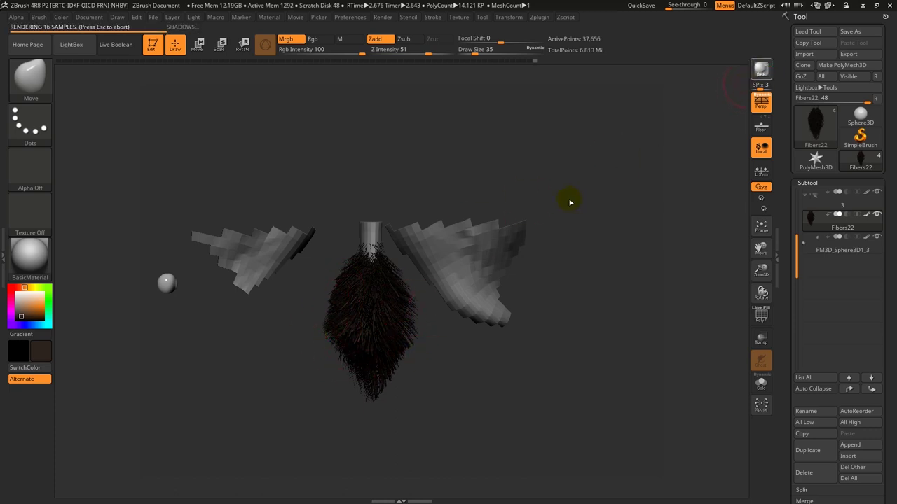
Step: Select the rhino body subtool 3 and frame the whole rhino in a rear three-quarter view
mouse_move(559, 197)
left_mouse_down()
mouse_move(578, 200)
mouse_move(500, 170)
mouse_move(418, 120)
mouse_move(478, 191)
left_mouse_up()
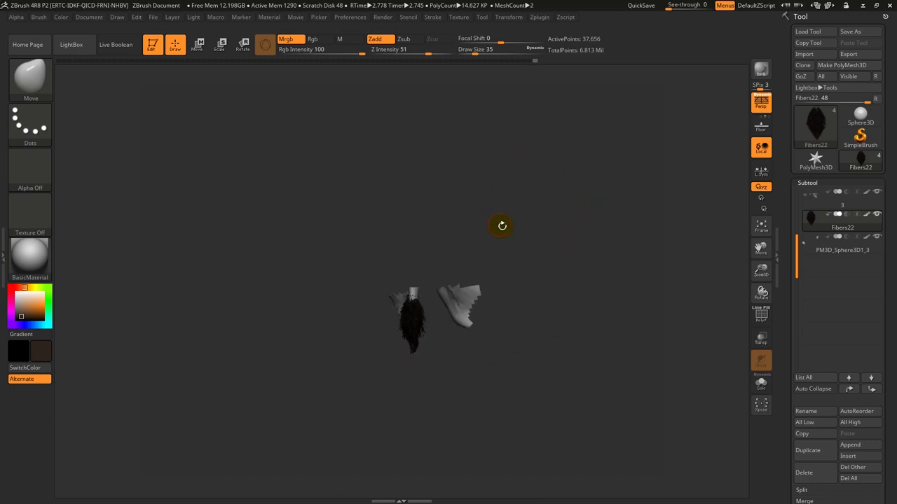
left_click(652, 282, "alt")
mouse_move(334, 264)
left_mouse_down("alt")
mouse_move(330, 234)
mouse_move(338, 253)
mouse_move(267, 206)
left_mouse_up("alt")
mouse_move(369, 145)
left_mouse_down()
mouse_move(358, 148)
mouse_move(376, 140)
left_mouse_up()
key("shift+r")
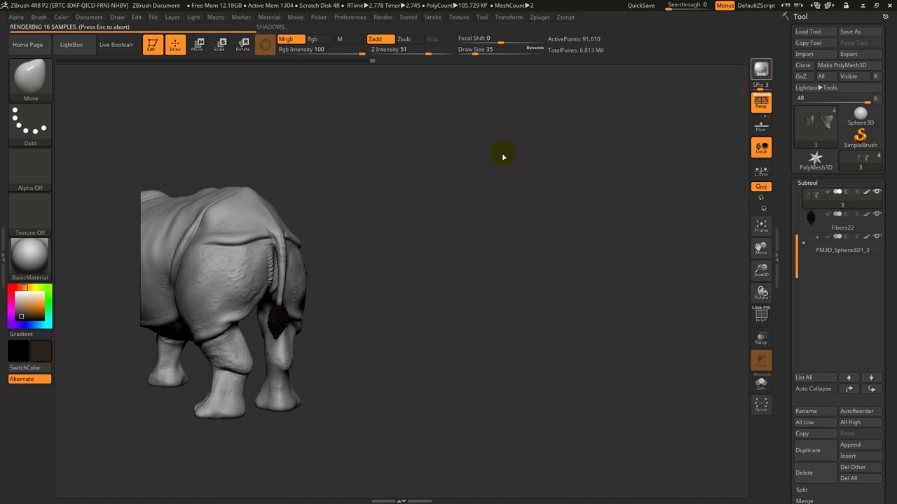
left_click(484, 172)
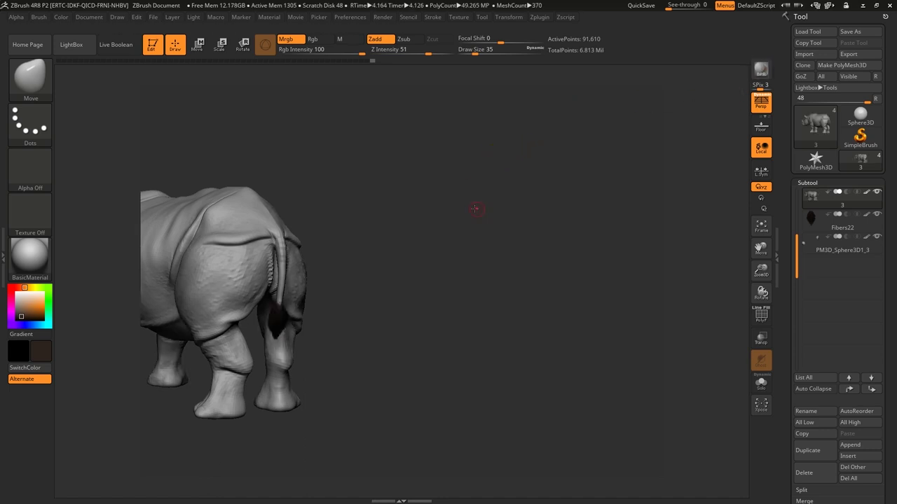
Step: Zoom in on the rhino's head from the front and open the rhino_anatomy reference photo
left_click_drag(475, 208, 490, 130)
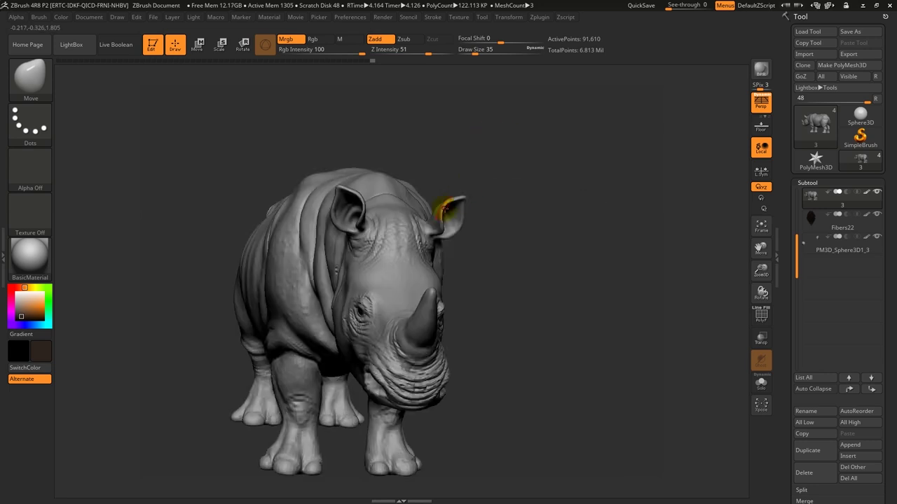
left_click_drag(444, 209, 427, 184, "alt")
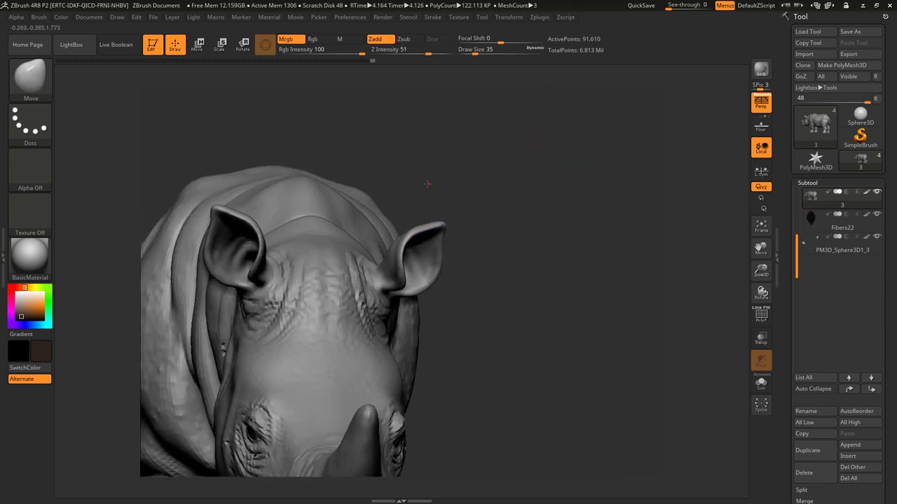
key("super")
left_click(330, 495)
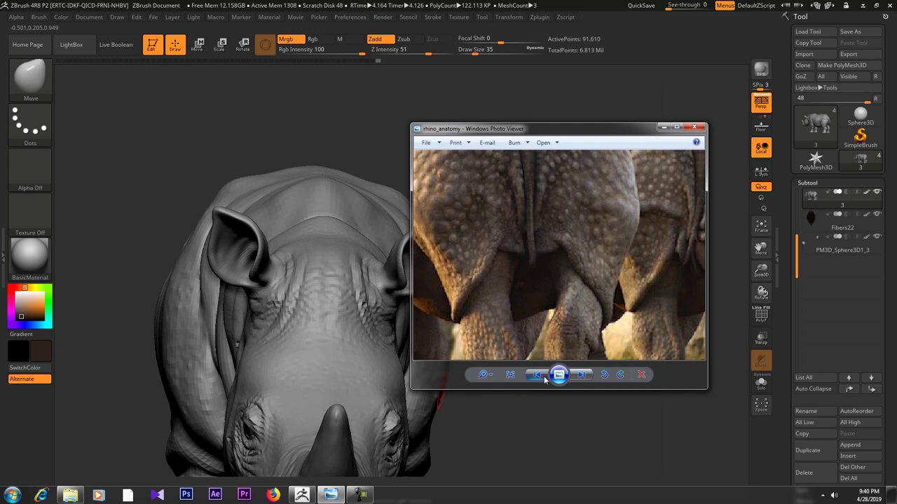
left_click(544, 379)
left_click(543, 380)
left_click(542, 381)
left_click(541, 382)
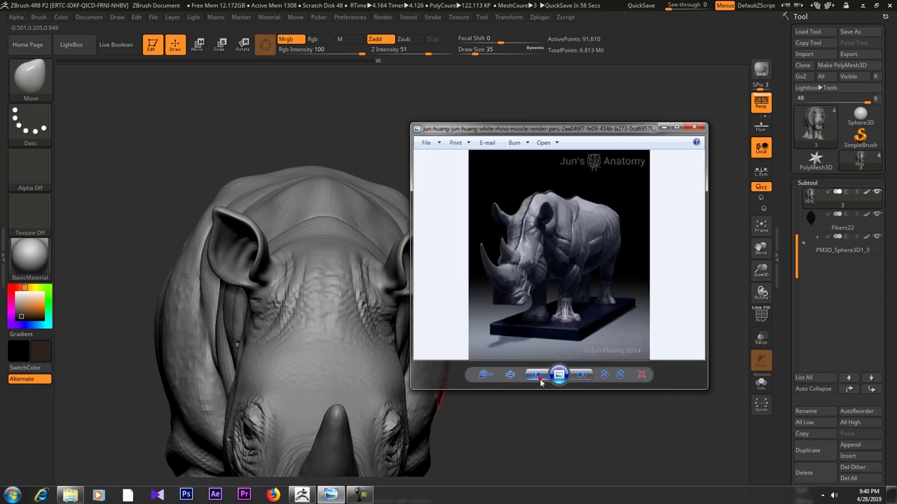
left_click(540, 379)
left_click(540, 380)
left_click(541, 380)
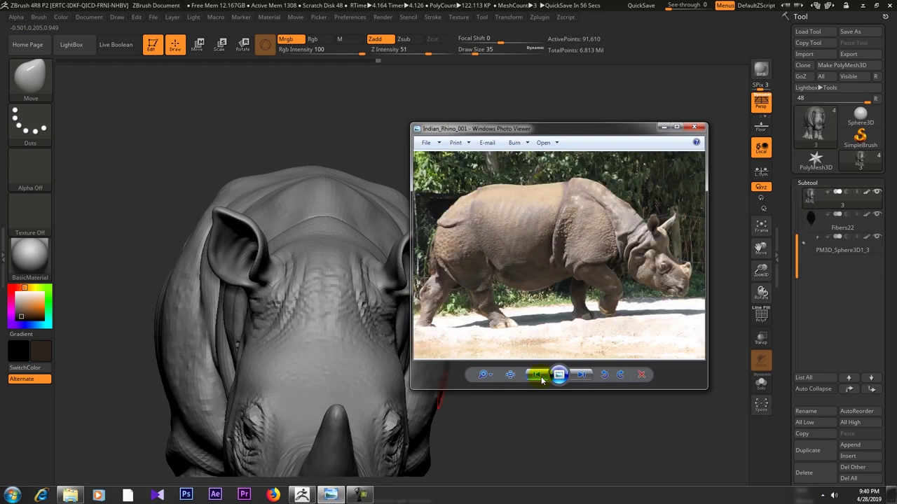
left_click(541, 380)
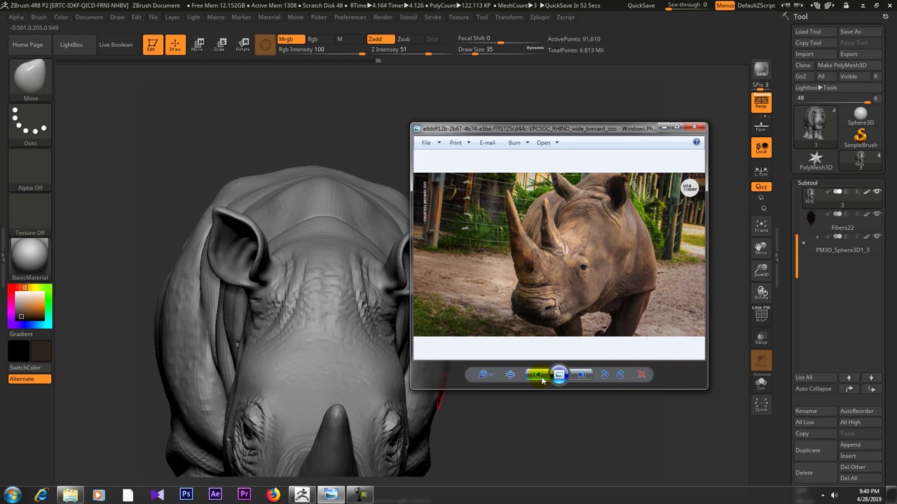
left_click(543, 378)
left_click(541, 379)
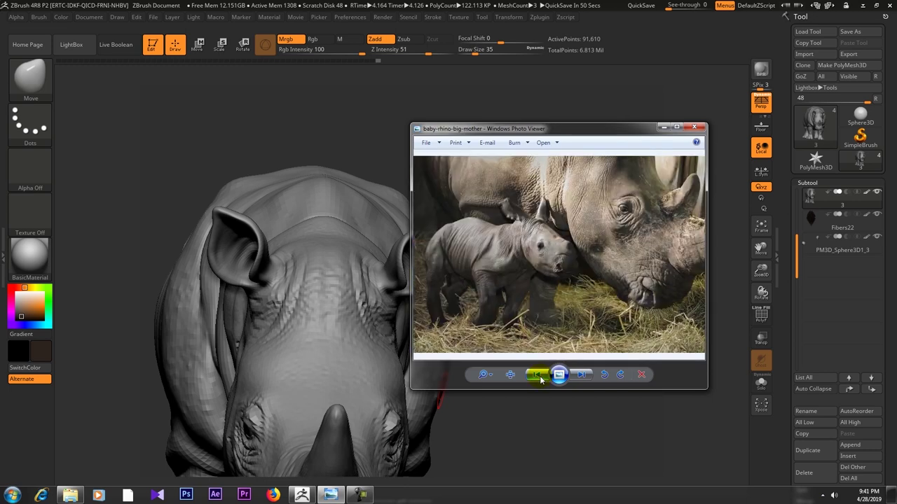
left_click(541, 379)
left_click(541, 379)
left_click(541, 379)
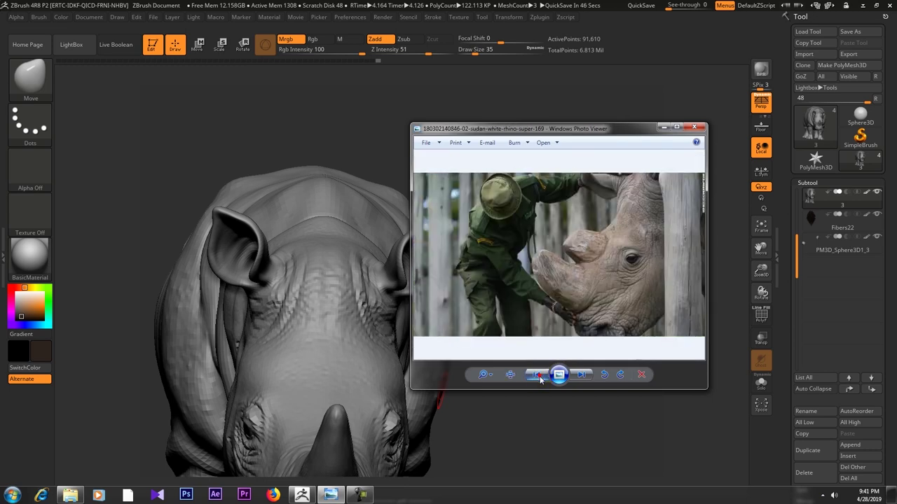
left_click(541, 379)
left_click(541, 379)
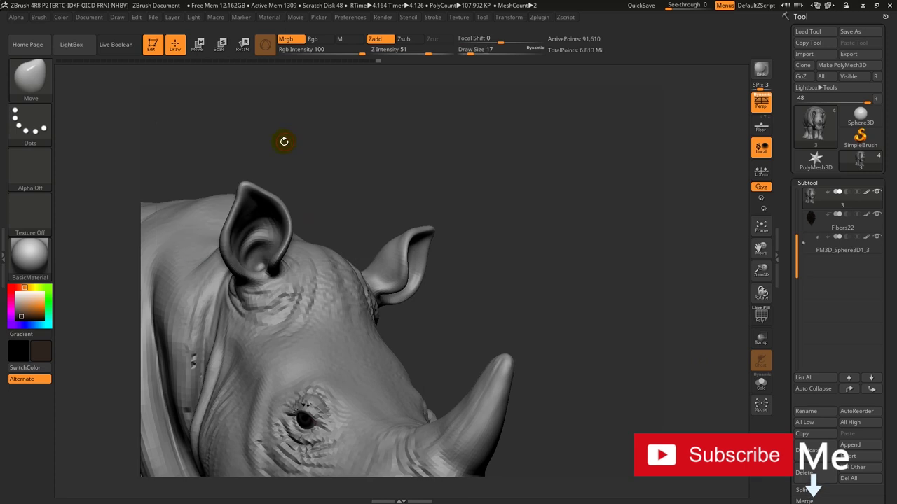
Step: Mask strips along the left ear's rim and edge down from its tip with Ctrl-held MaskPen
left_click_drag(282, 140, 254, 160)
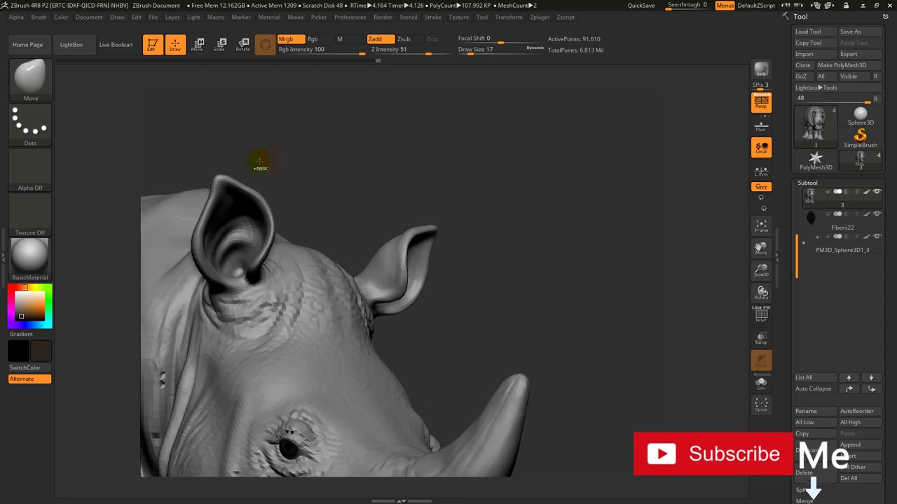
key("ctrl")
left_click_drag(216, 184, 195, 235, "ctrl")
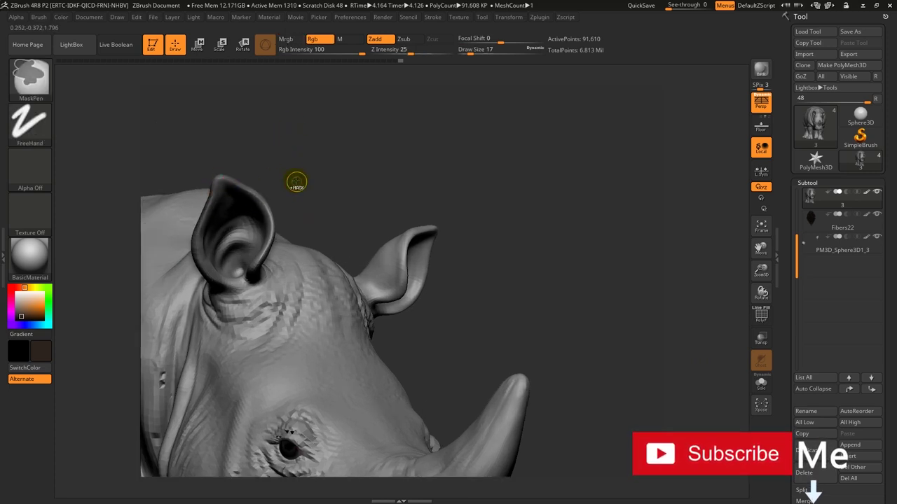
key("ctrl")
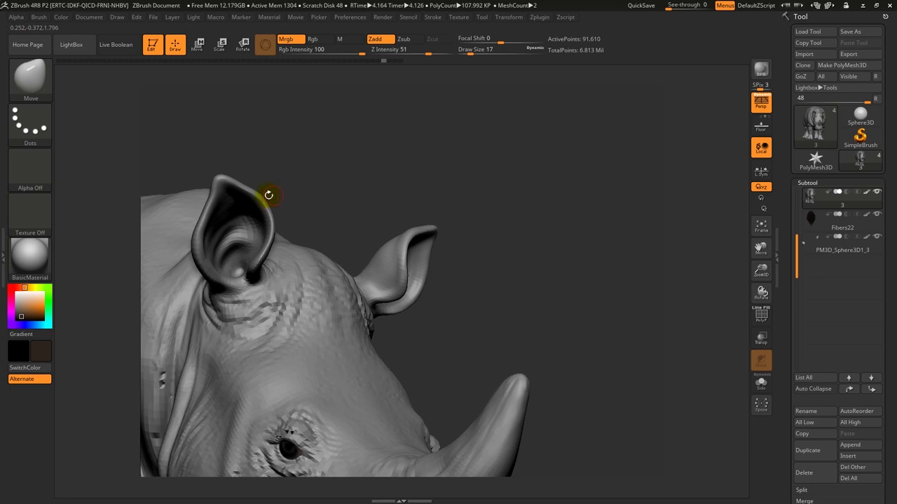
key("ctrl")
left_click_drag(201, 206, 201, 244, "ctrl")
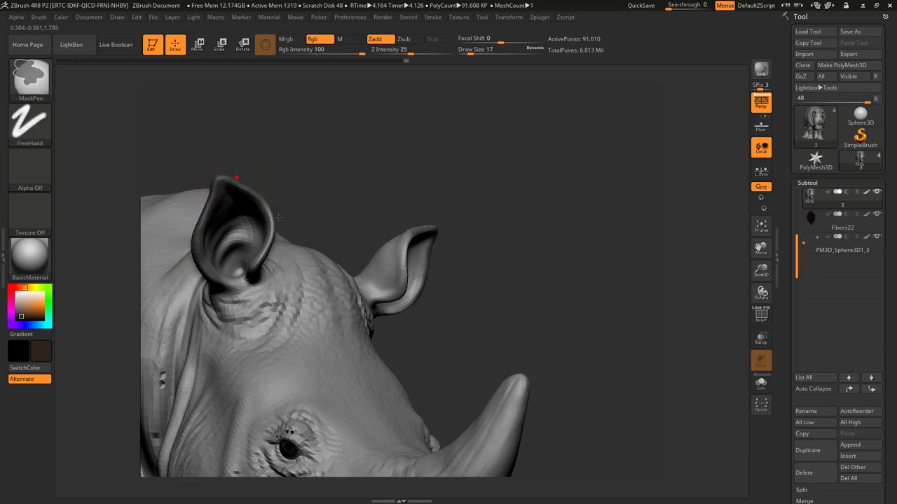
right_click_drag(272, 250, 271, 194)
left_click_drag(225, 192, 232, 243, "ctrl")
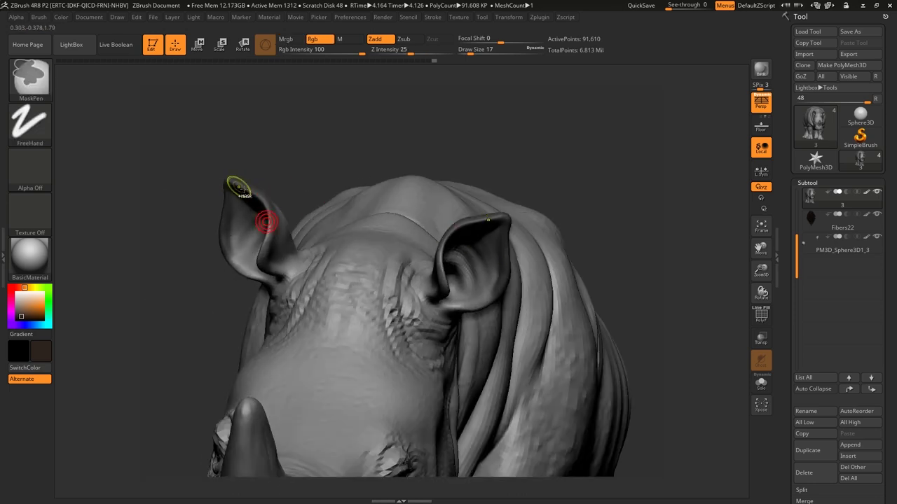
Step: Rotate the head to side views to check both masked ears
right_click_drag(238, 188, 258, 184)
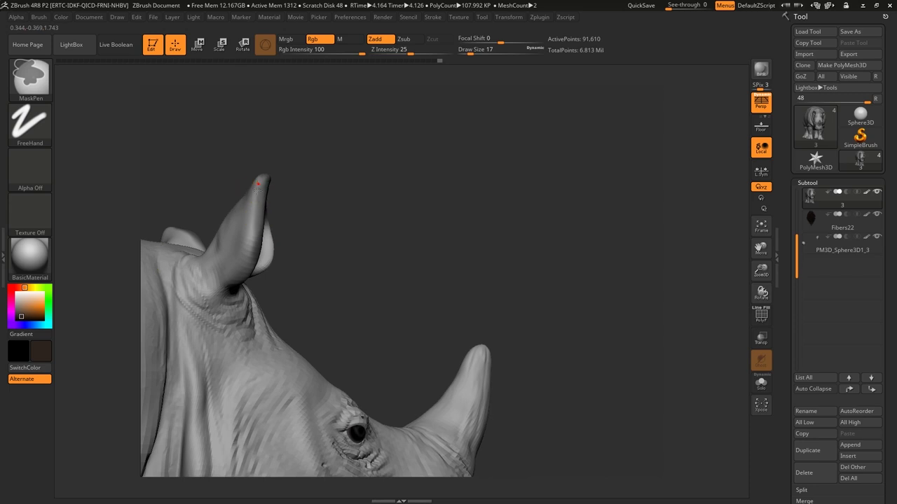
mouse_move(318, 157)
right_mouse_down()
mouse_move(248, 198)
mouse_move(316, 194)
mouse_move(314, 172)
mouse_move(287, 135)
right_mouse_up()
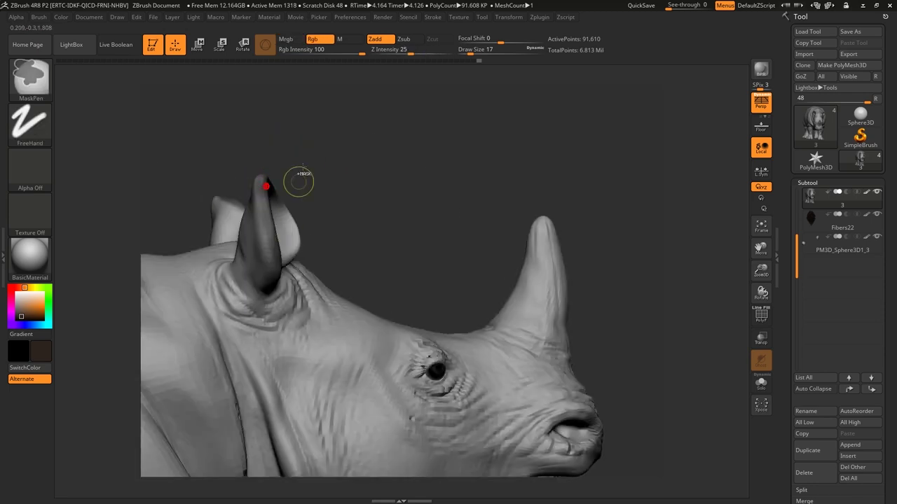
right_click_drag(356, 160, 339, 151)
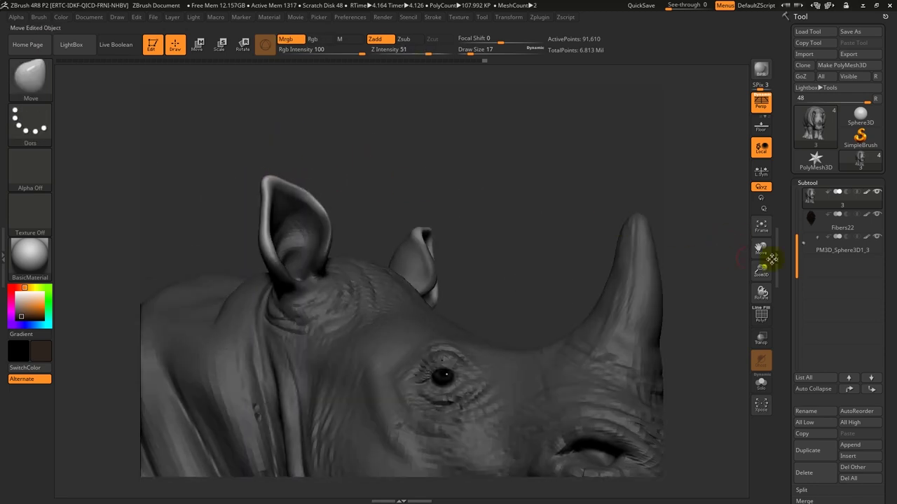
left_click(582, 190, "ctrl")
scroll(857, 307, "down", 5)
right_click_drag(575, 231, 493, 245)
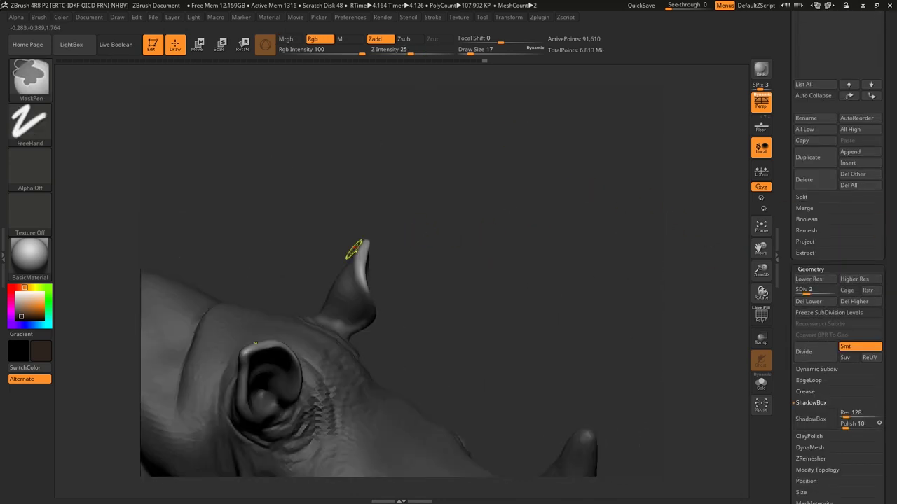
Step: Preview FiberMesh fur on the masked ear rims and zoom in on it
mouse_move(355, 250)
right_mouse_down()
mouse_move(396, 243)
mouse_move(482, 257)
right_mouse_up()
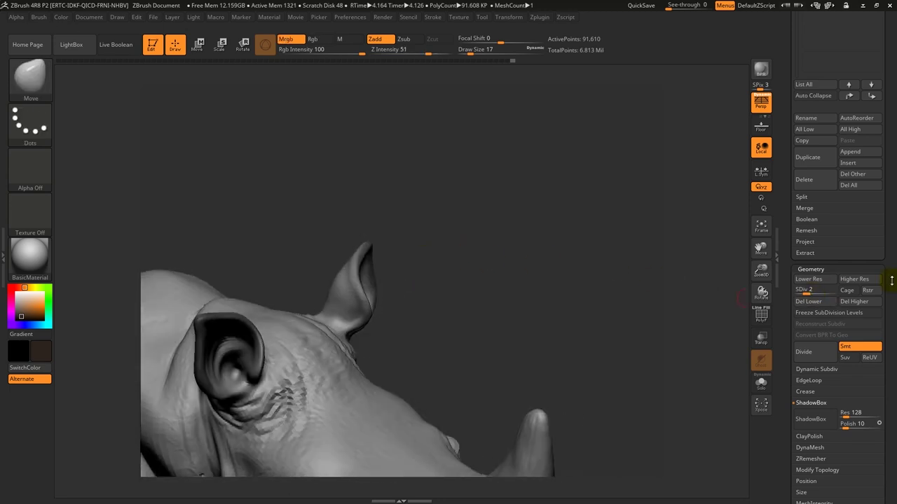
left_click_drag(892, 281, 883, 239)
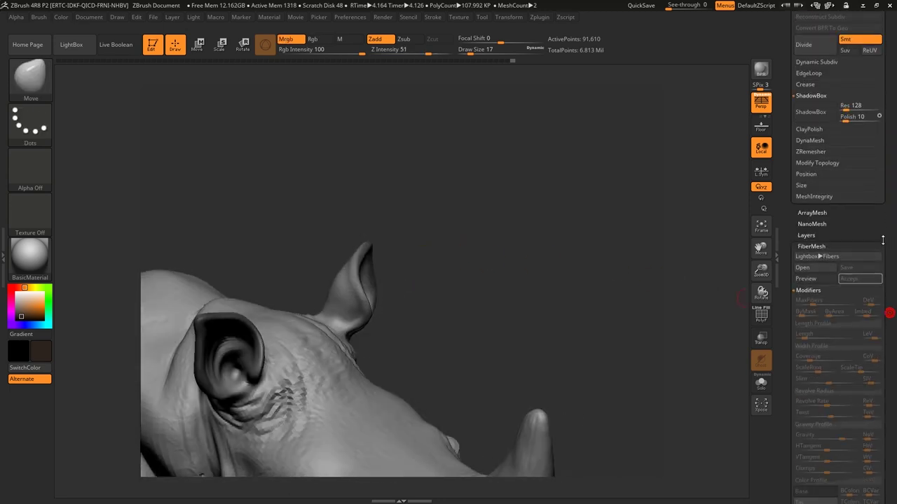
left_click(809, 279)
mouse_move(544, 288)
right_mouse_down()
mouse_move(496, 276)
mouse_move(503, 301)
mouse_move(498, 264)
mouse_move(517, 306)
right_mouse_up()
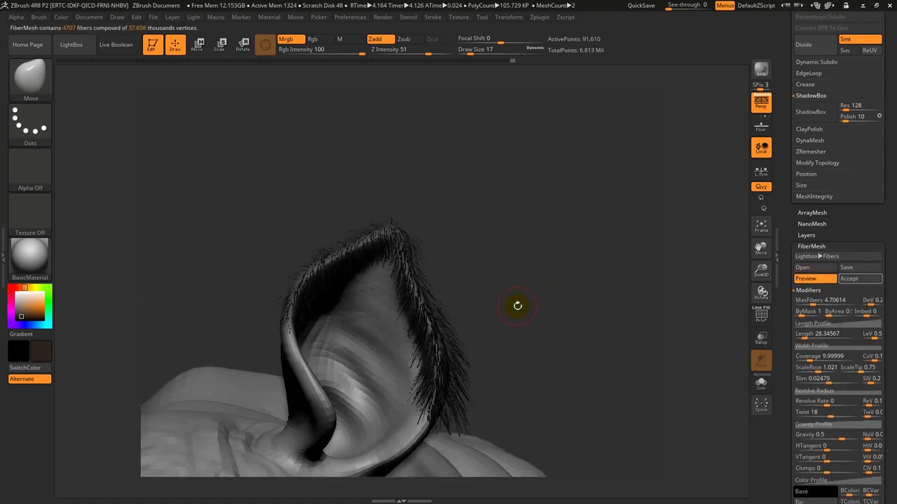
Step: Lower fiber Gravity to -0.23966 so the ear hairs stop drooping
left_click_drag(894, 341, 894, 167)
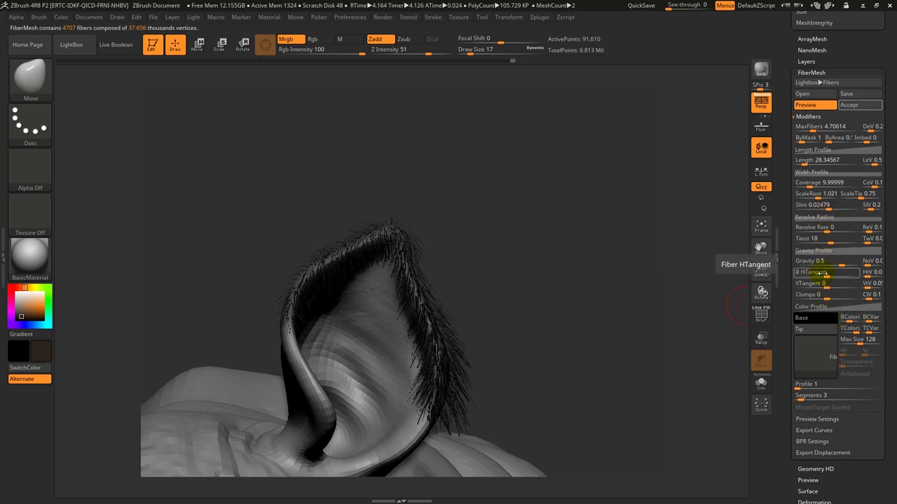
left_click_drag(843, 264, 819, 263)
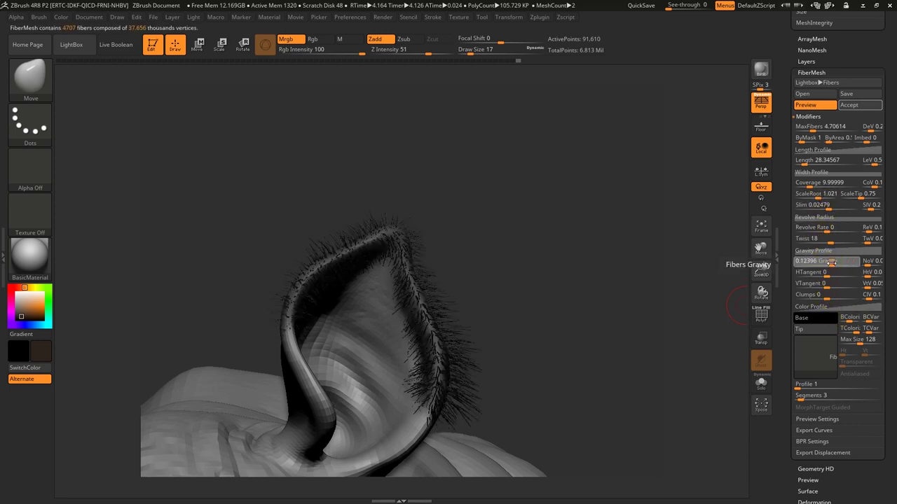
left_click_drag(820, 263, 812, 263)
mouse_move(594, 304)
left_mouse_down()
mouse_move(517, 235)
mouse_move(519, 304)
mouse_move(516, 273)
mouse_move(533, 273)
mouse_move(526, 290)
mouse_move(547, 251)
mouse_move(459, 166)
left_mouse_up()
Step: Test MaxFibers 12.35 and 6.66 with a BPR render, lower Coverage to 5.55, and settle MaxFibers near 10.16
left_click(61, 17)
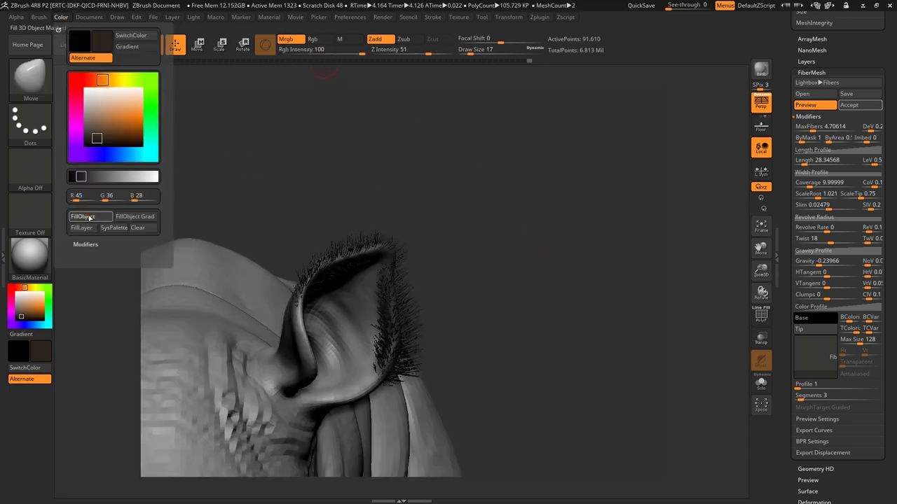
left_click_drag(424, 272, 468, 264)
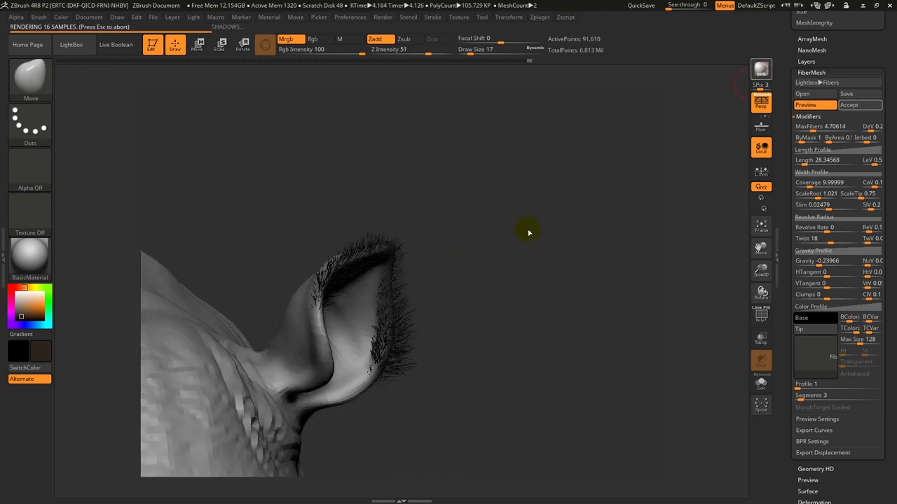
left_click_drag(523, 254, 524, 252)
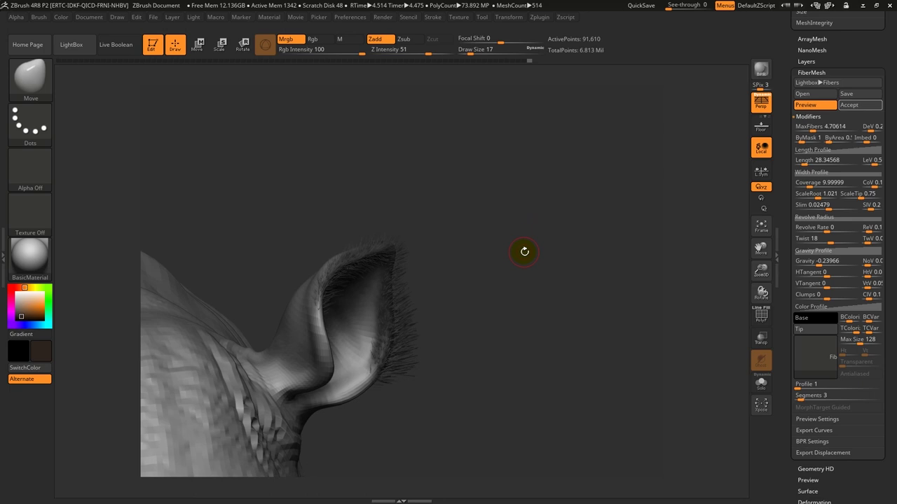
left_click(812, 127)
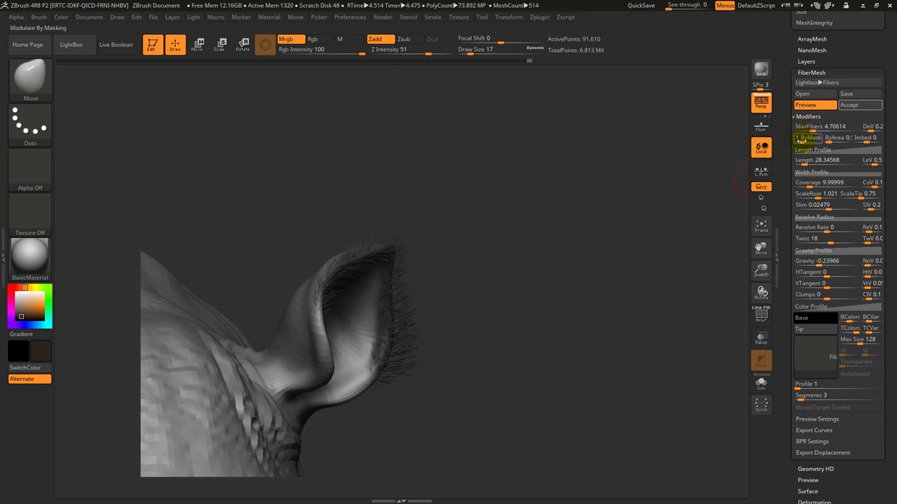
left_click_drag(811, 127, 824, 127)
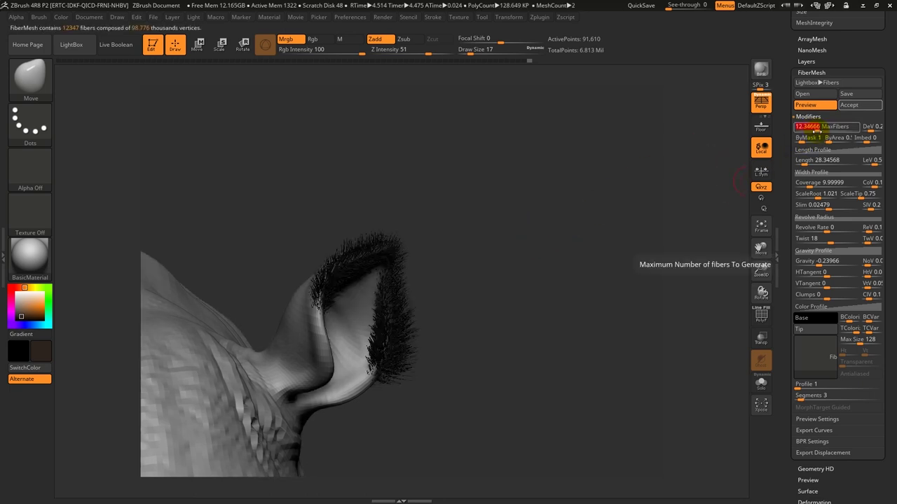
key("shift+r")
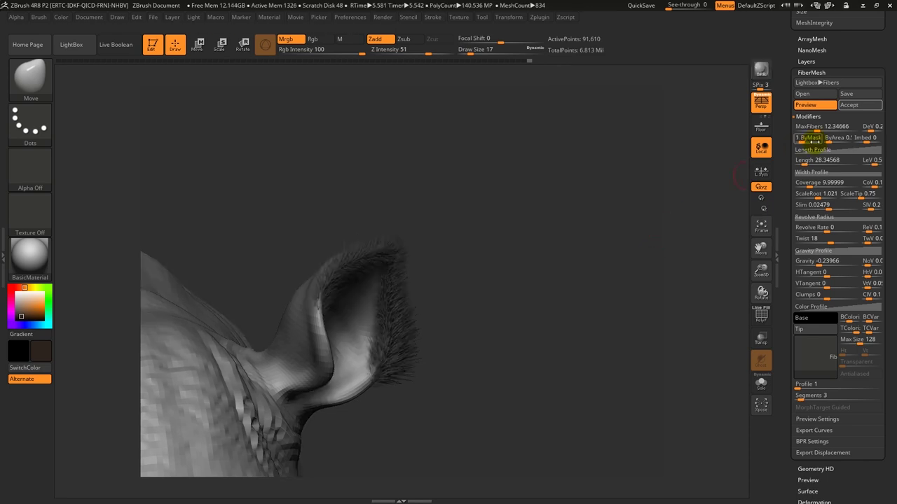
left_click_drag(824, 128, 815, 127)
left_click_drag(816, 183, 810, 184)
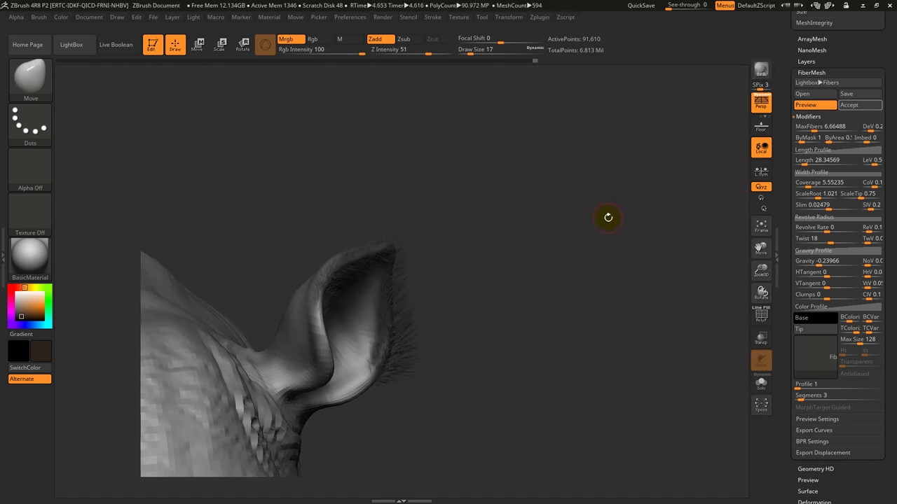
left_click_drag(810, 127, 816, 129)
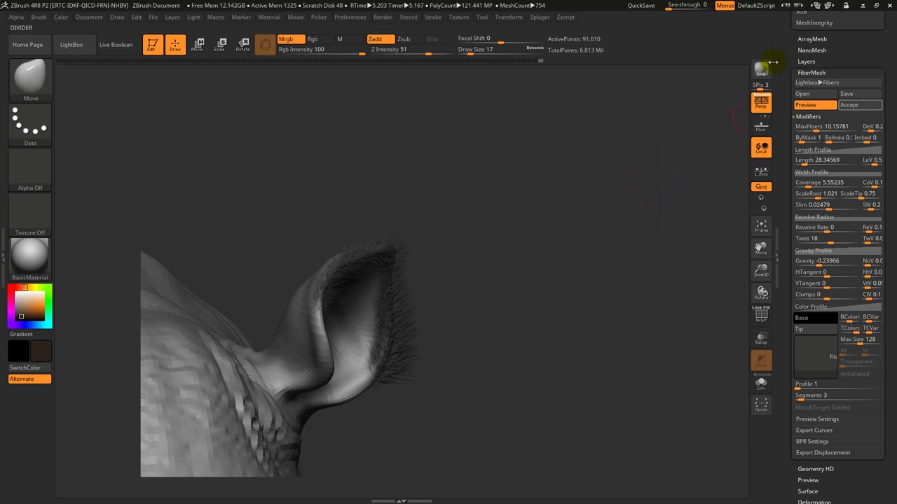
Step: Accept the ear fur preview, declining Fast Preview, to create the Fibers32 subtool above Fibers22
left_click(850, 105)
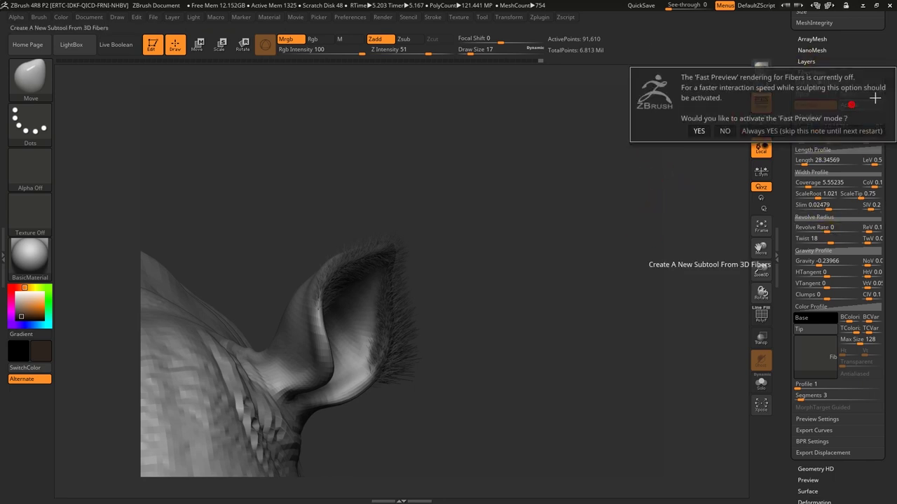
left_click(725, 131)
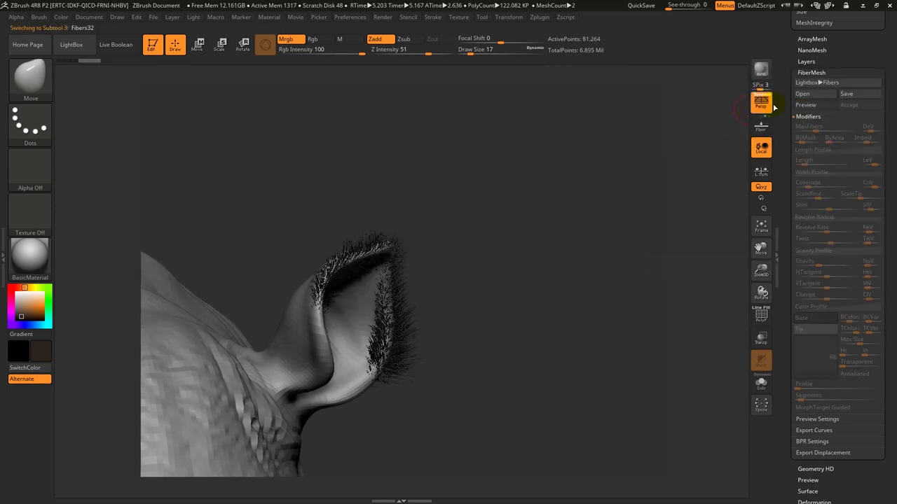
scroll(891, 152, "up", 3)
scroll(890, 152, "up", 3)
scroll(886, 168, "up", 3)
scroll(876, 185, "up", 3)
mouse_move(701, 211)
left_mouse_down()
mouse_move(580, 245)
mouse_move(466, 204)
left_mouse_up()
key("space")
Step: Comb the ear-edge fibers with the GroomHairLong brush
left_click(30, 77)
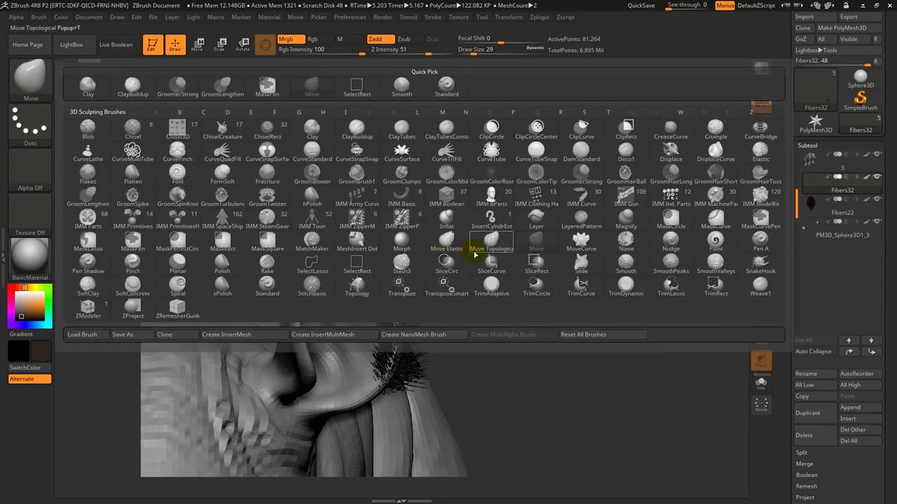
left_click(669, 177)
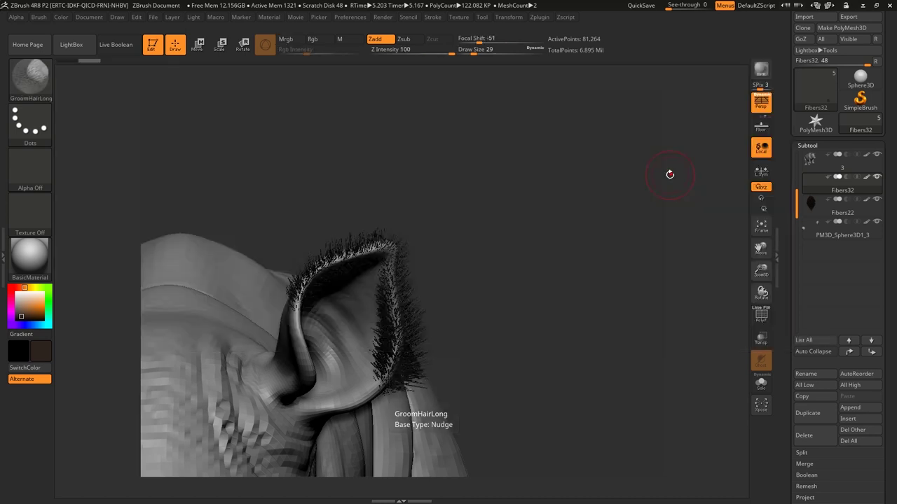
mouse_move(291, 286)
left_mouse_down()
mouse_move(306, 298)
mouse_move(323, 265)
left_mouse_up()
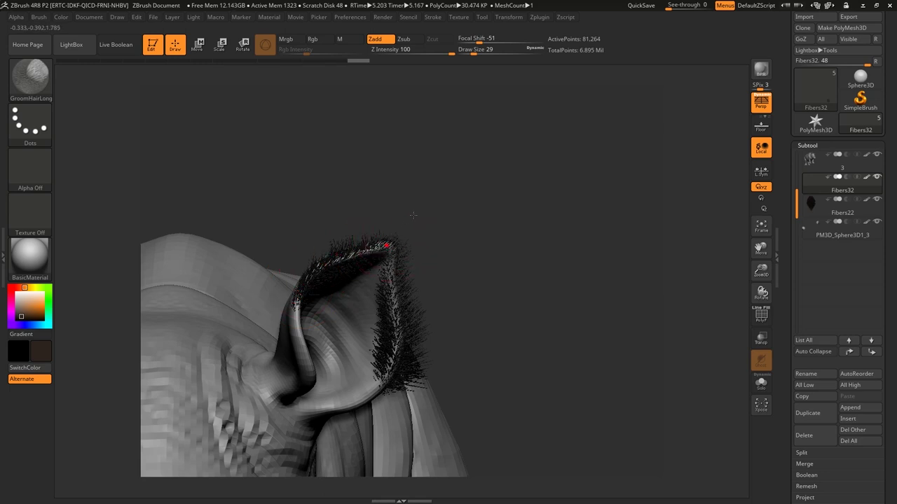
left_click_drag(418, 239, 478, 278)
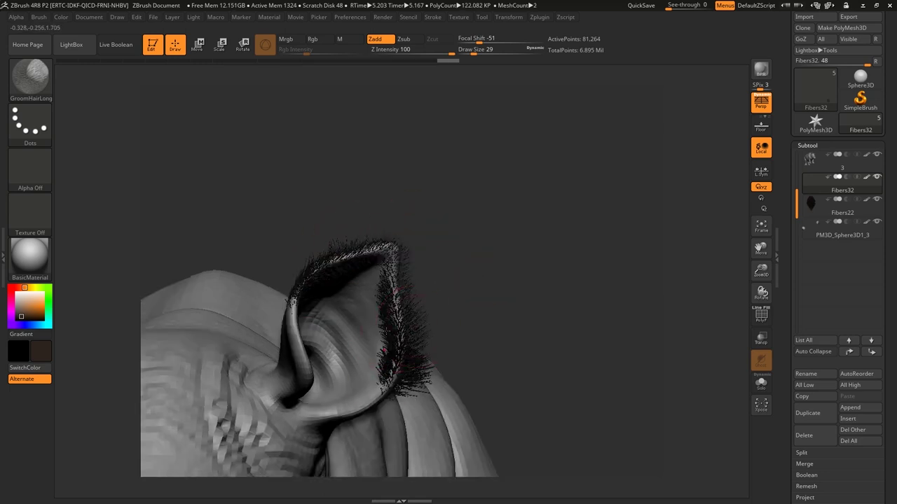
mouse_move(392, 356)
left_mouse_down()
mouse_move(419, 319)
mouse_move(391, 261)
left_mouse_up()
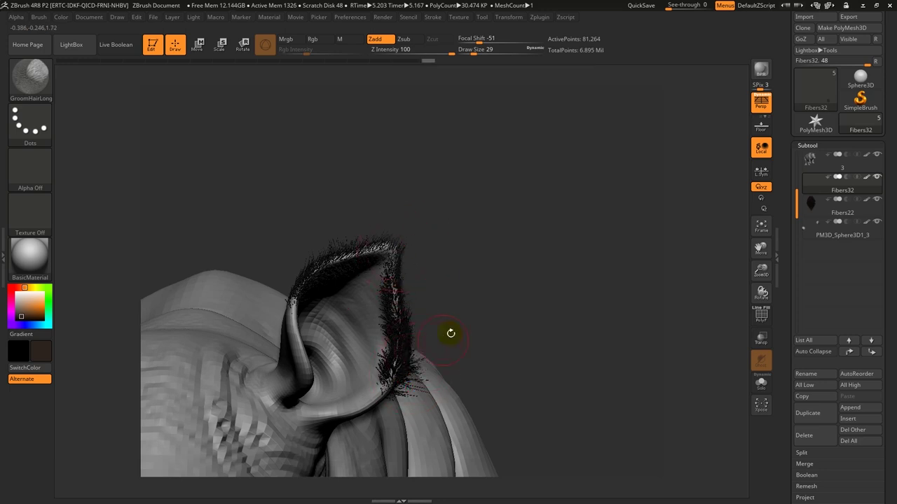
left_click_drag(451, 334, 397, 383)
left_click_drag(461, 253, 393, 339)
Step: Lower grooming strength to 18 and re-groom the hair along the ear's right rim
left_click_drag(420, 55, 396, 56)
left_click_drag(394, 347, 420, 262)
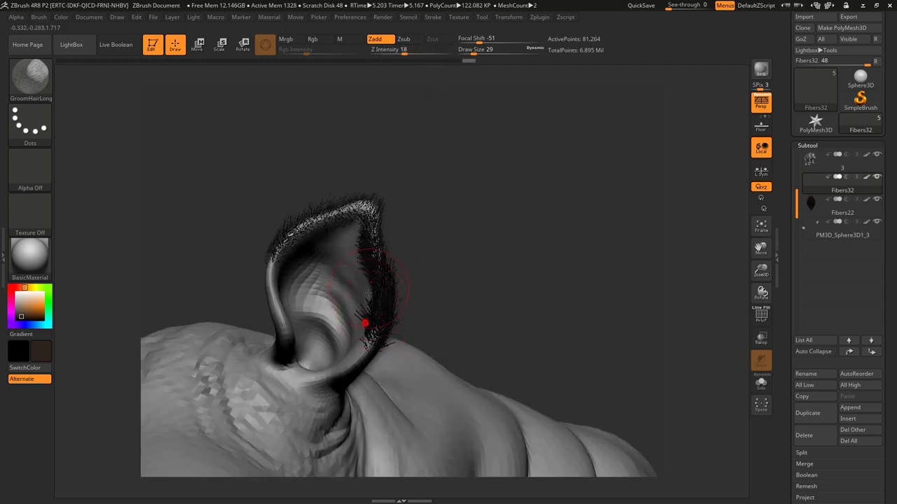
mouse_move(393, 193)
left_mouse_down()
mouse_move(425, 236)
mouse_move(405, 325)
mouse_move(408, 216)
left_mouse_up()
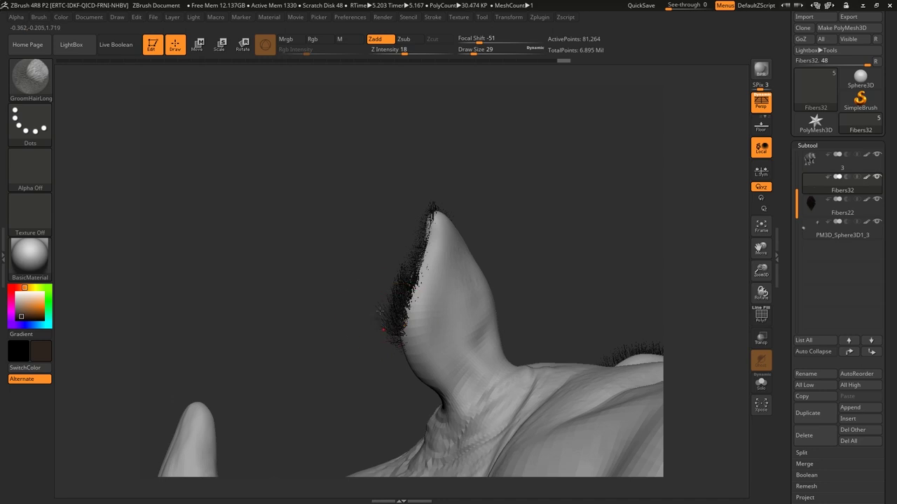
mouse_move(446, 196)
left_mouse_down()
mouse_move(474, 208)
mouse_move(478, 242)
left_mouse_up()
left_click_drag(428, 332, 391, 184)
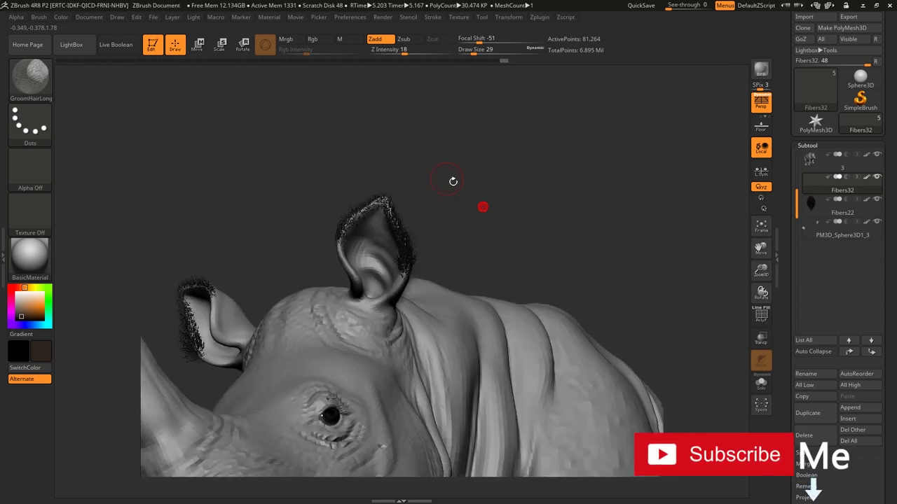
mouse_move(452, 184)
left_mouse_down()
mouse_move(452, 176)
mouse_move(494, 166)
left_mouse_up()
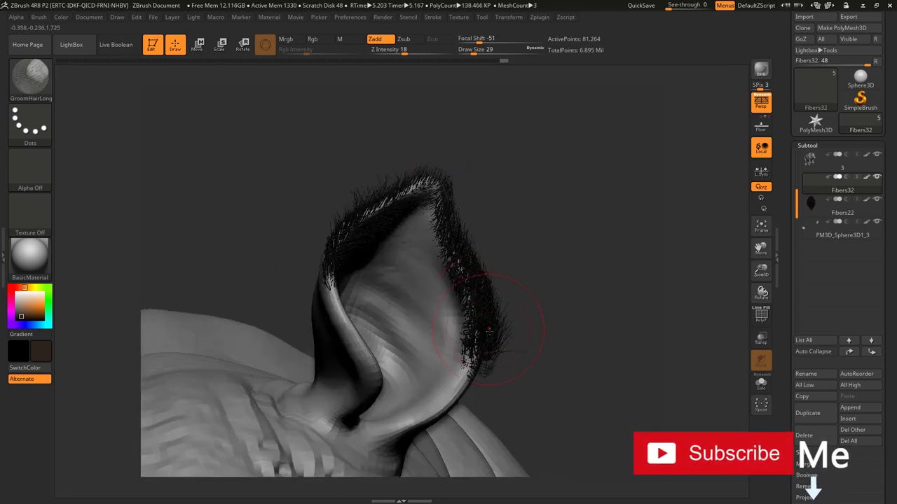
left_click_drag(492, 368, 500, 300, "shift")
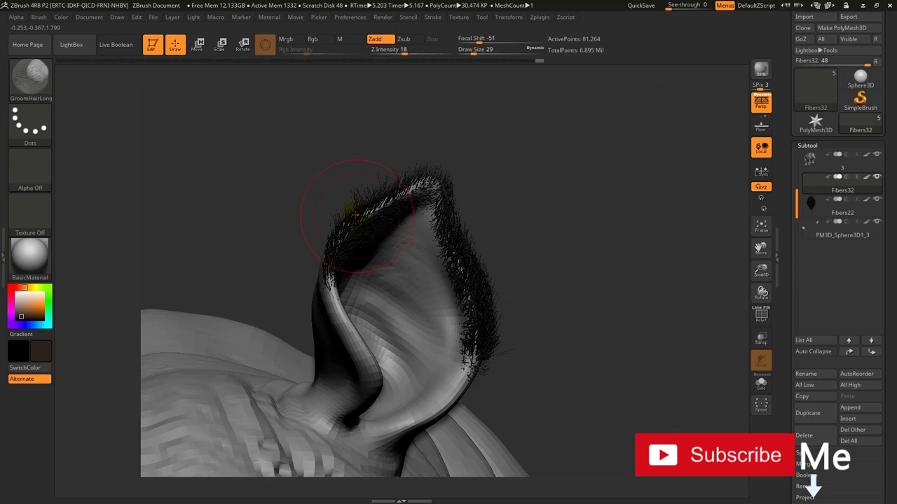
Step: Toss the fibers at the ear tip and along the rim upward with GroomHairToss
left_click(46, 84)
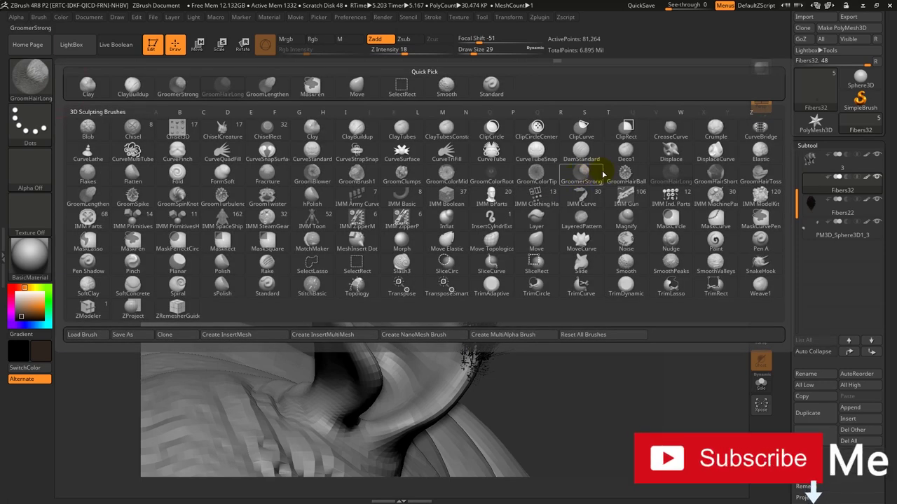
left_click(683, 167)
left_click_drag(425, 185, 462, 122)
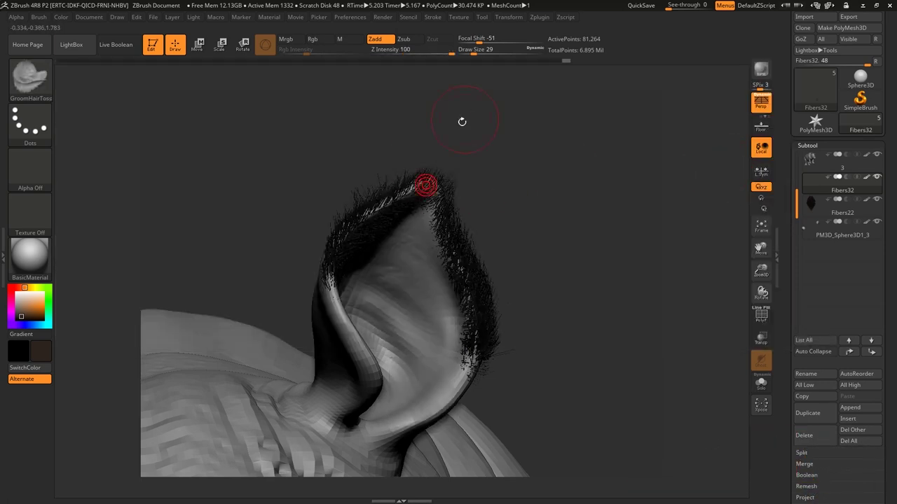
left_click_drag(456, 243, 472, 198)
mouse_move(493, 307)
left_mouse_down()
mouse_move(481, 242)
mouse_move(450, 173)
left_mouse_up()
mouse_move(467, 128)
left_mouse_down()
mouse_move(495, 156)
mouse_move(467, 168)
left_mouse_up()
Step: Lengthen the hair strands at the ear tip with GroomLengthen
key("b")
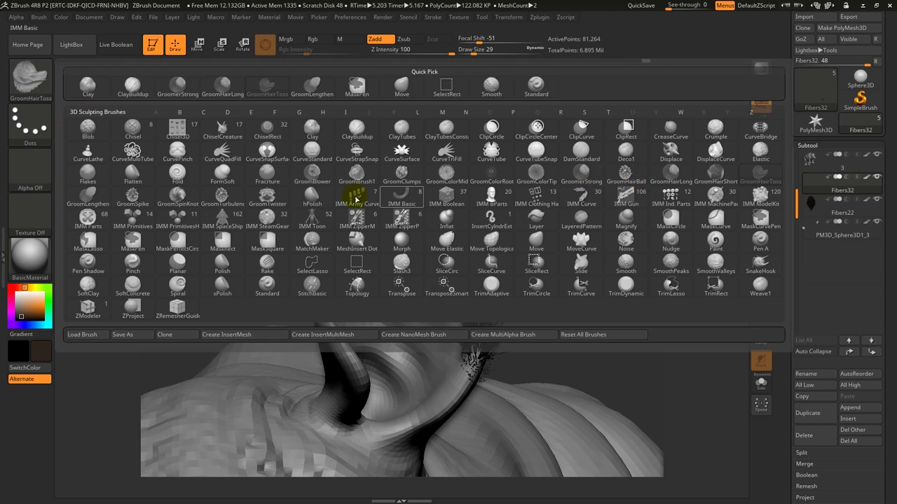
left_click(88, 196)
mouse_move(434, 168)
left_mouse_down()
mouse_move(470, 164)
mouse_move(436, 185)
left_mouse_up()
mouse_move(487, 133)
left_mouse_down()
mouse_move(428, 144)
mouse_move(398, 169)
left_mouse_up()
Step: Frame the rhino head and inspect the ear hair from several angles
left_click(51, 98)
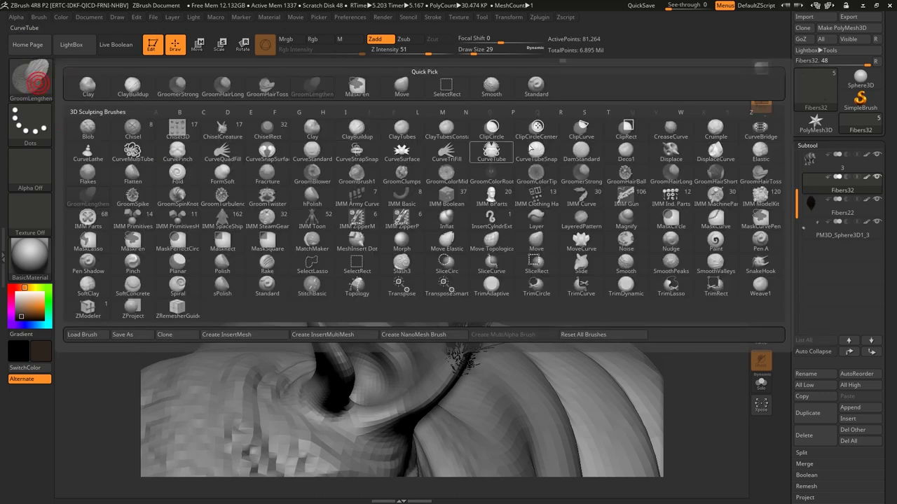
left_click(691, 155)
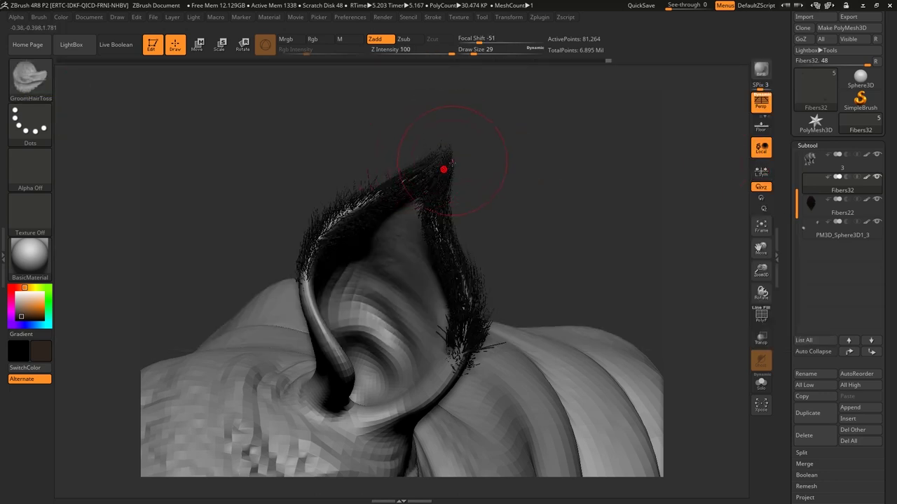
mouse_move(456, 140)
left_mouse_down()
mouse_move(512, 144)
mouse_move(548, 199)
mouse_move(467, 187)
mouse_move(561, 128)
left_mouse_up()
key("f")
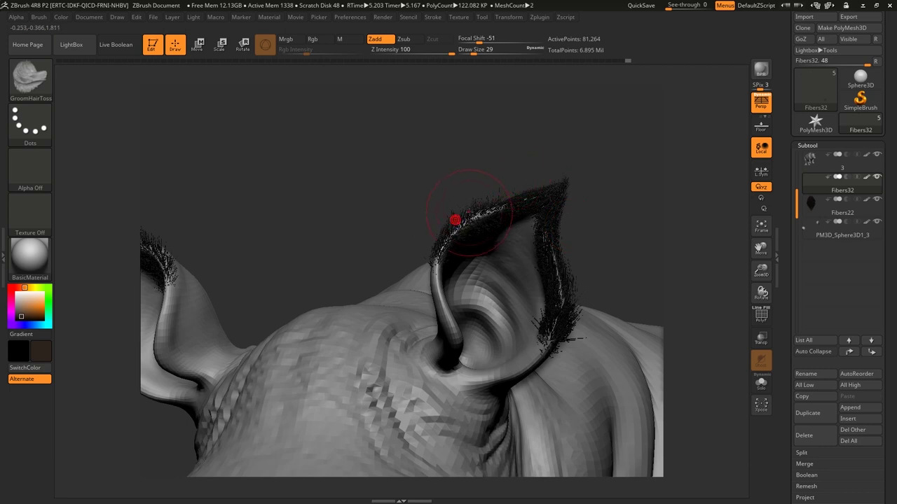
mouse_move(522, 176)
left_mouse_down()
mouse_move(515, 154)
mouse_move(366, 184)
mouse_move(116, 113)
left_mouse_up()
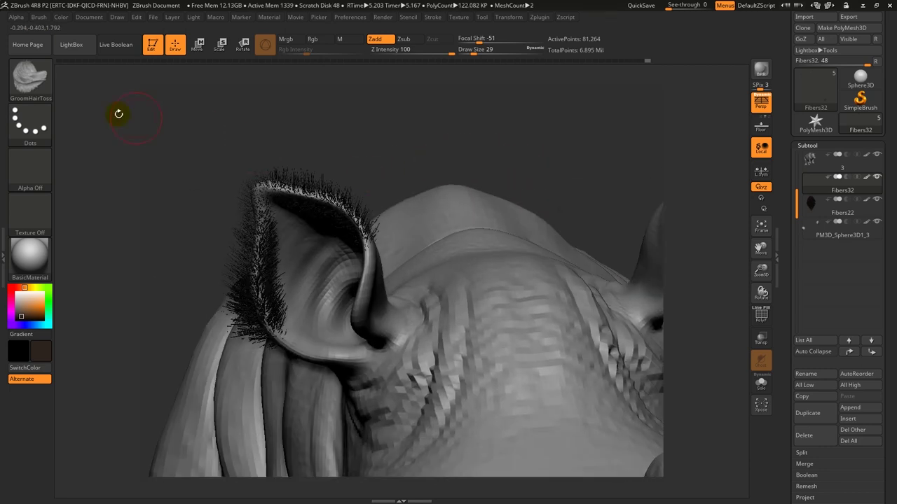
Step: Comb the ear's lower edge downward and top-rim hair rightward with GroomerStrong
left_click(31, 77)
left_click(581, 176)
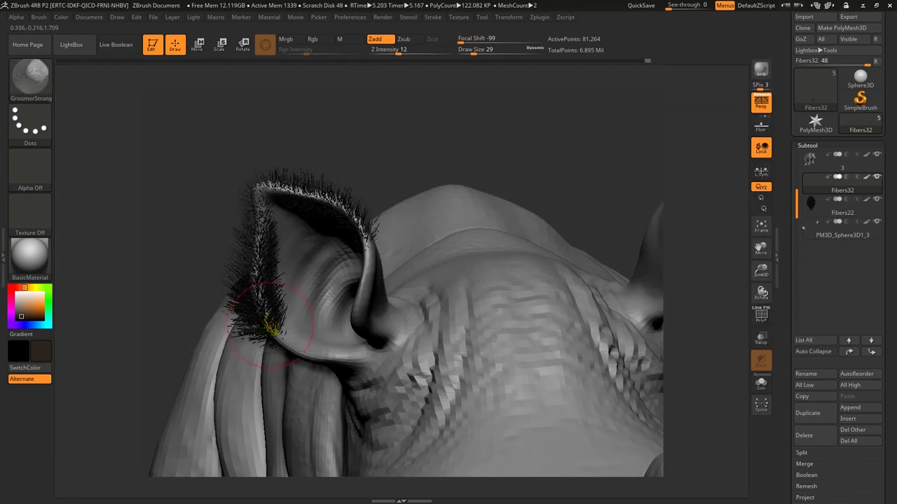
left_click_drag(244, 260, 263, 330)
left_click_drag(172, 269, 161, 277)
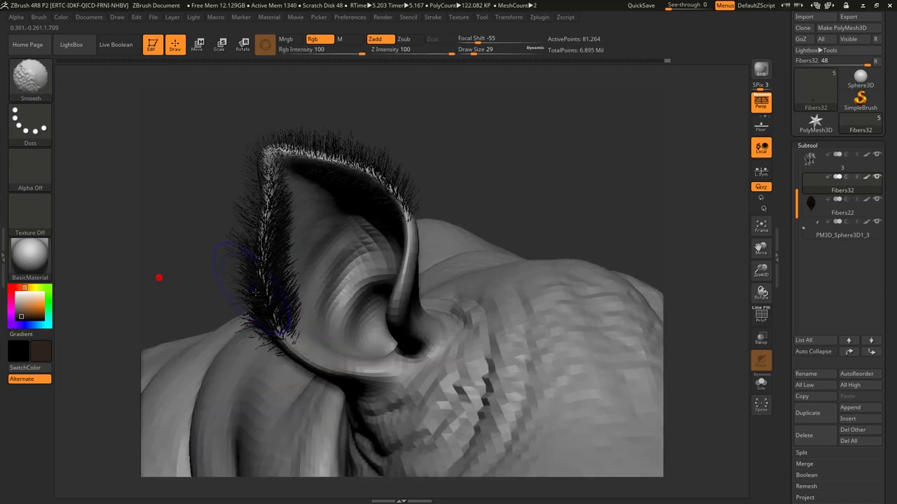
mouse_move(269, 326)
left_mouse_down()
mouse_move(252, 223)
mouse_move(267, 201)
left_mouse_up()
left_click_drag(318, 160, 288, 106)
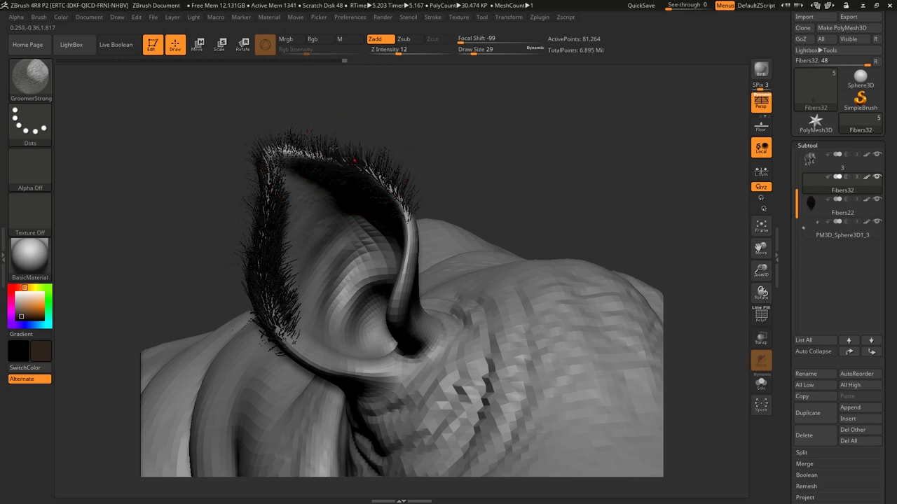
left_click_drag(310, 142, 396, 181)
mouse_move(294, 120)
left_mouse_down()
mouse_move(297, 145)
mouse_move(363, 126)
left_mouse_up()
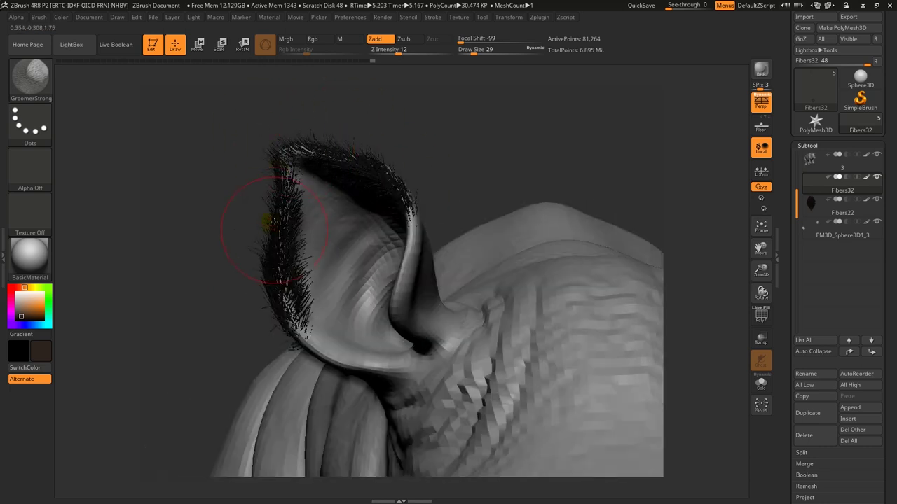
Step: Reshape the ear-tip strands again with the lengthen brush
key("b")
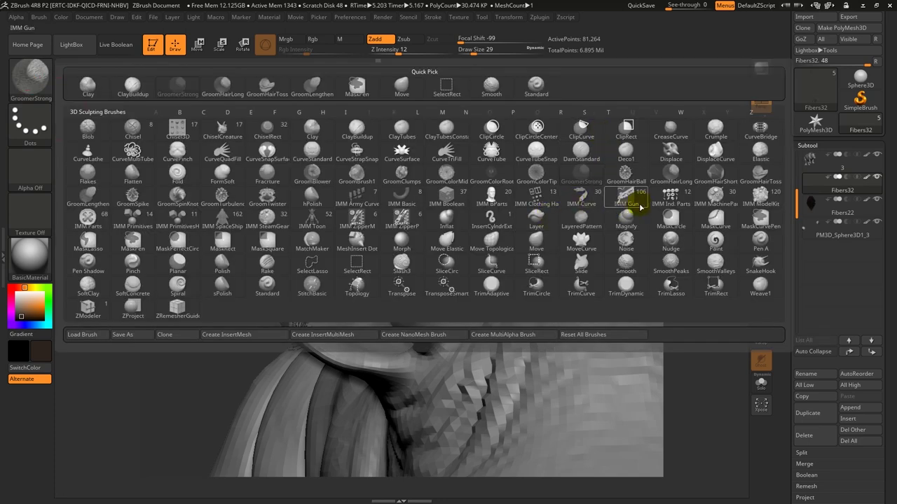
left_click(761, 173)
key("b")
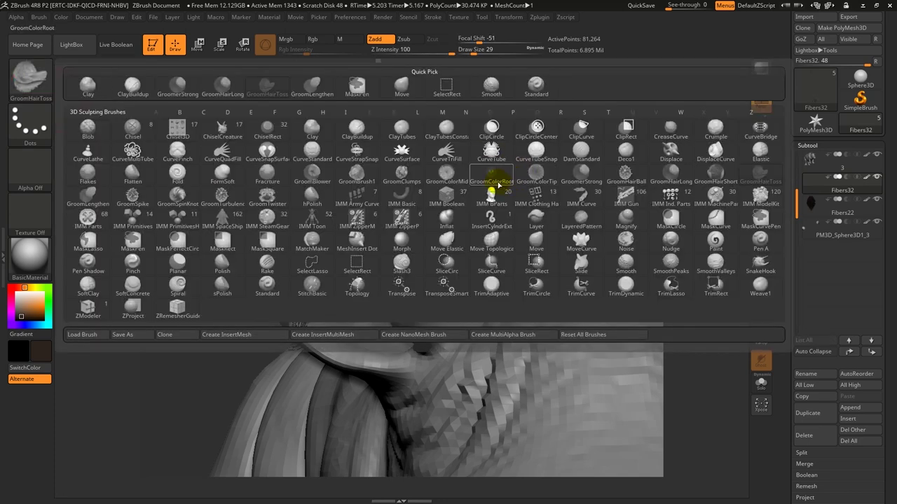
left_click(88, 198)
mouse_move(296, 145)
left_mouse_down()
mouse_move(200, 117)
mouse_move(292, 125)
mouse_move(320, 110)
mouse_move(290, 140)
mouse_move(302, 165)
left_mouse_up()
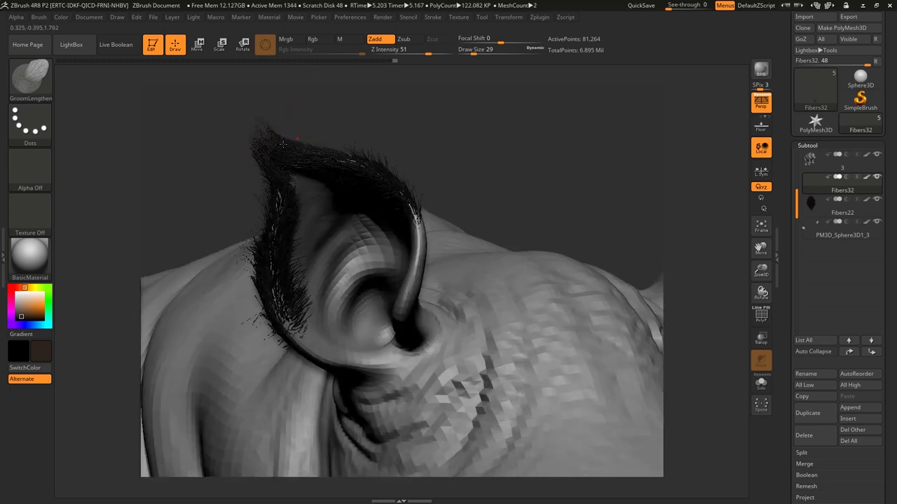
Step: Frame the head and tumble to view it from the front and above
left_click(34, 100)
left_click(757, 170)
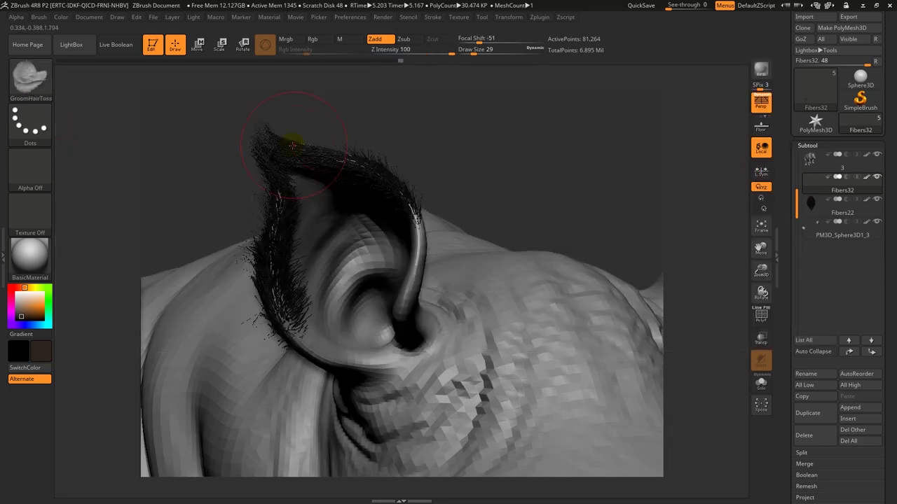
key("f")
mouse_move(409, 142)
left_mouse_down()
mouse_move(488, 166)
mouse_move(496, 120)
mouse_move(471, 215)
left_mouse_up()
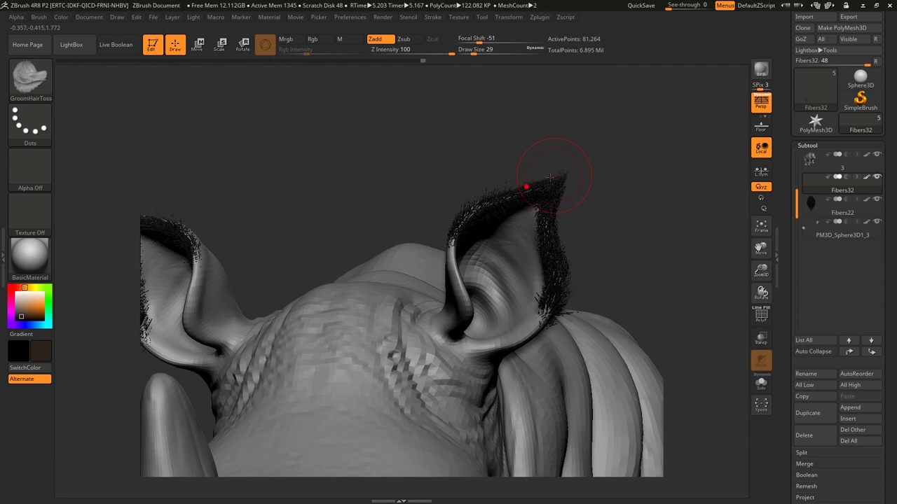
mouse_move(608, 230)
left_mouse_down()
mouse_move(620, 236)
mouse_move(610, 186)
mouse_move(567, 242)
mouse_move(601, 220)
mouse_move(608, 197)
mouse_move(604, 213)
mouse_move(572, 174)
mouse_move(579, 137)
left_mouse_up()
left_click(761, 68)
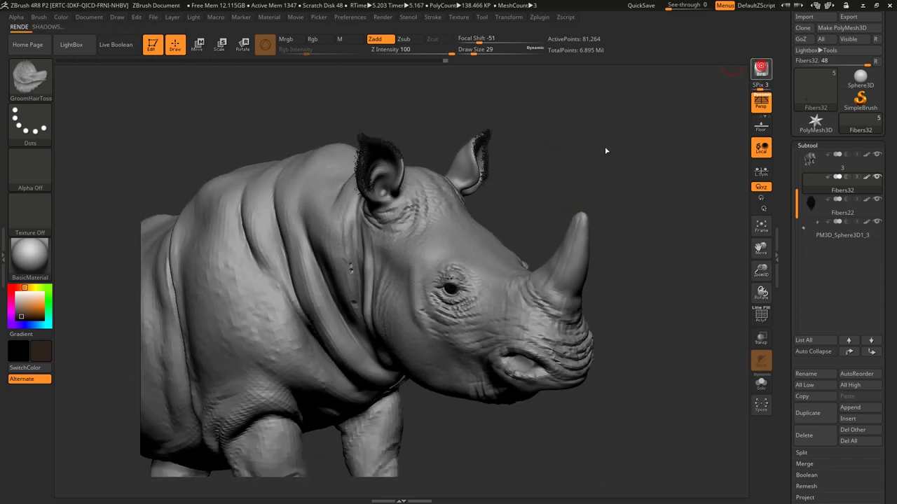
left_click(583, 177)
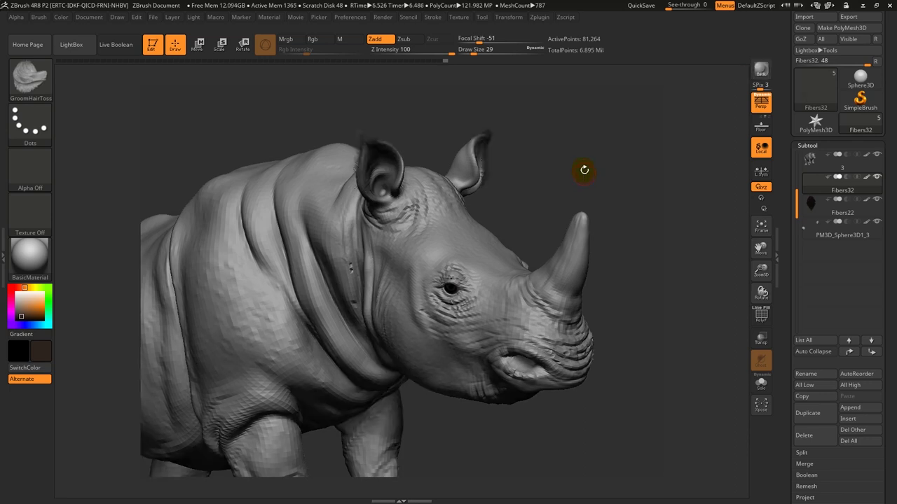
mouse_move(579, 162)
left_mouse_down()
mouse_move(546, 200)
mouse_move(430, 200)
mouse_move(449, 196)
left_mouse_up()
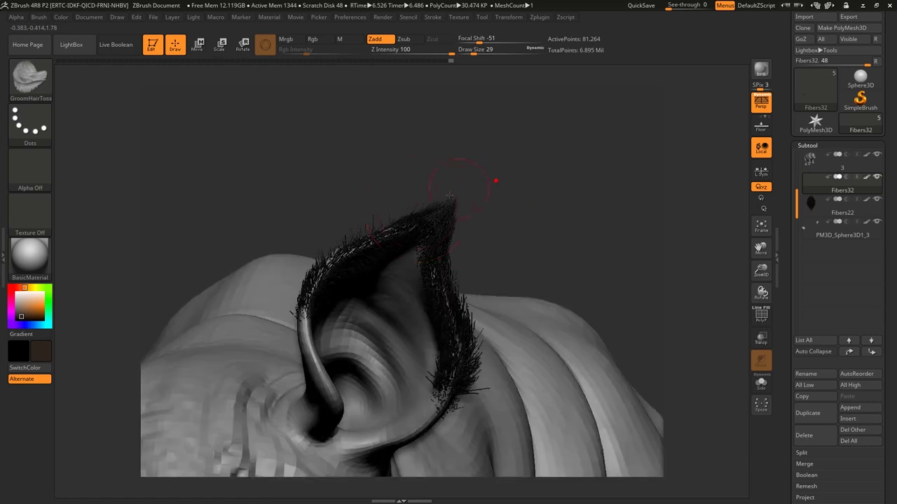
left_click(45, 95)
left_click(539, 239)
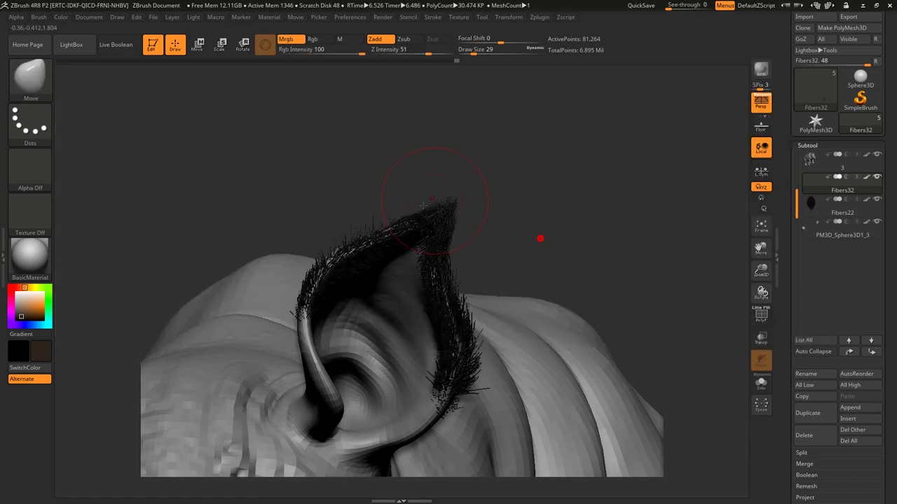
left_click_drag(471, 184, 501, 168)
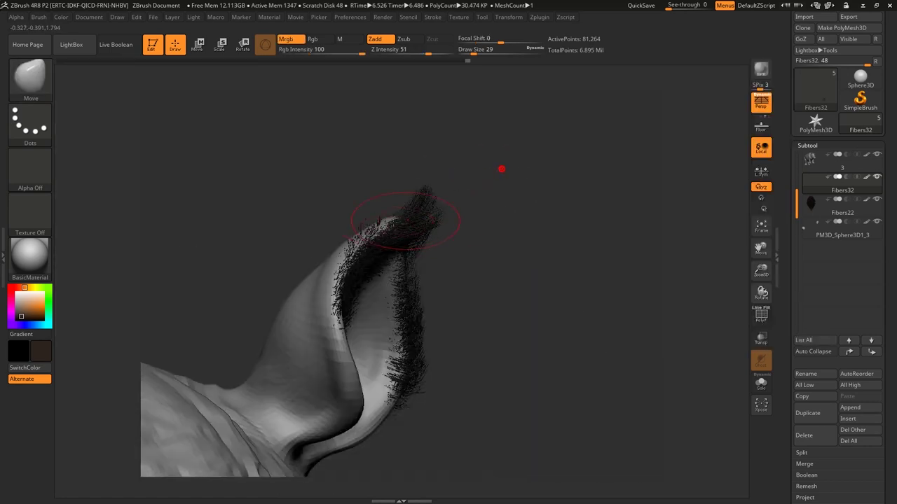
mouse_move(484, 267)
left_mouse_down()
mouse_move(420, 344)
mouse_move(408, 262)
left_mouse_up()
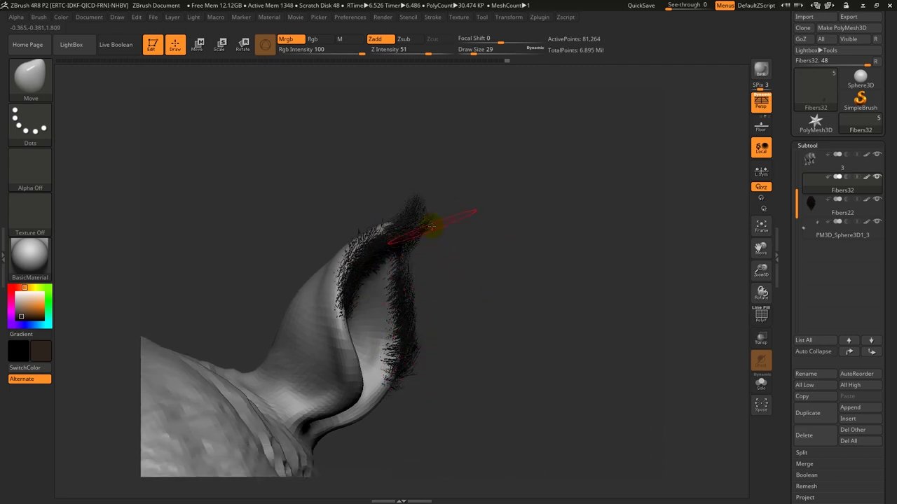
mouse_move(437, 190)
left_mouse_down()
mouse_move(459, 197)
mouse_move(461, 176)
mouse_move(540, 214)
mouse_move(448, 187)
mouse_move(332, 176)
mouse_move(271, 204)
mouse_move(273, 170)
mouse_move(224, 252)
left_mouse_up()
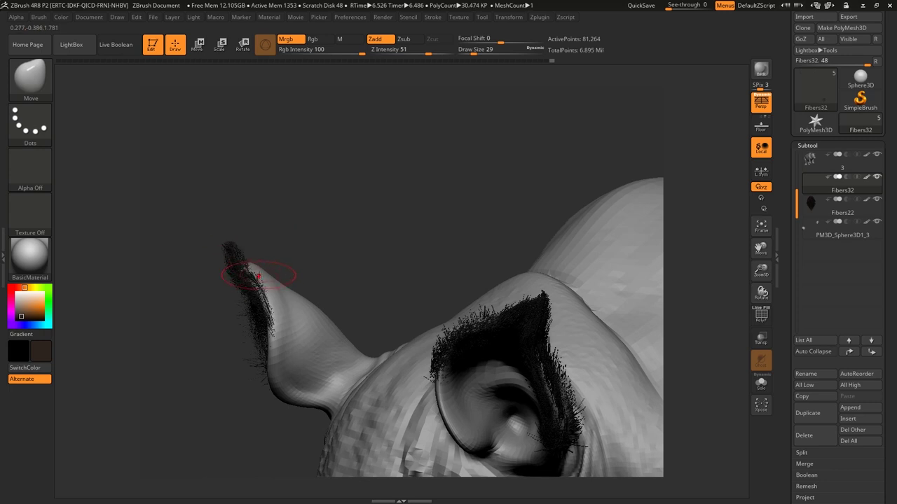
mouse_move(225, 242)
left_mouse_down()
mouse_move(259, 211)
mouse_move(300, 256)
mouse_move(238, 382)
mouse_move(352, 248)
mouse_move(244, 220)
mouse_move(260, 188)
left_mouse_up()
mouse_move(333, 223)
left_mouse_down()
mouse_move(244, 361)
mouse_move(295, 323)
mouse_move(414, 155)
mouse_move(431, 174)
mouse_move(395, 161)
mouse_move(534, 114)
mouse_move(557, 116)
mouse_move(521, 117)
mouse_move(593, 246)
mouse_move(619, 171)
mouse_move(605, 153)
left_mouse_up()
key("f")
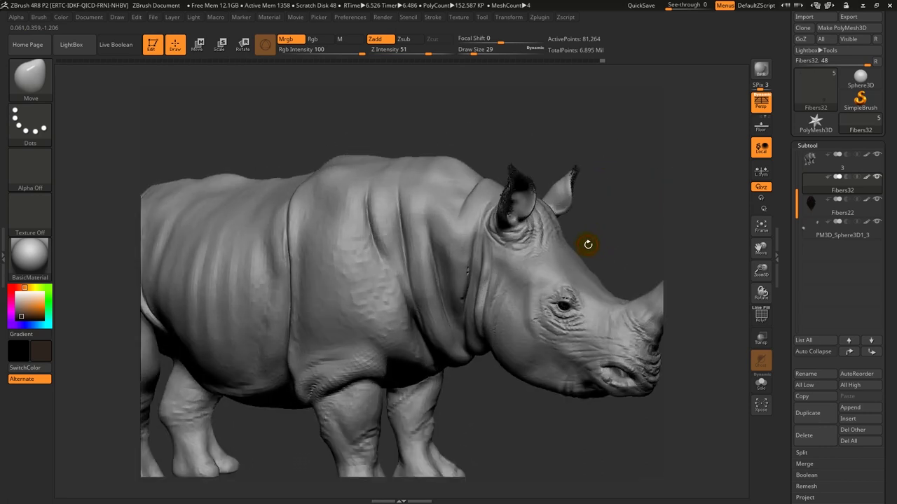
Step: BPR render the scene, then render a close-up of the dark ear hair
left_click(761, 68)
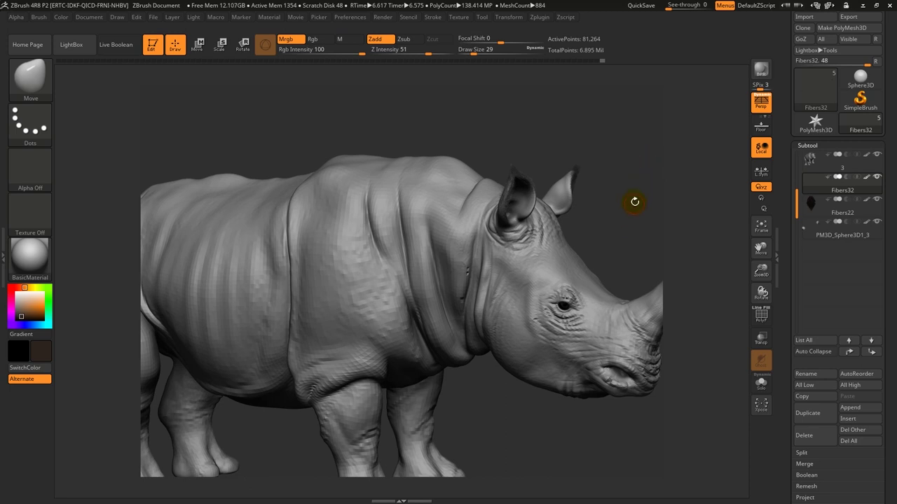
left_click_drag(639, 185, 623, 257, "alt")
key("shift+r")
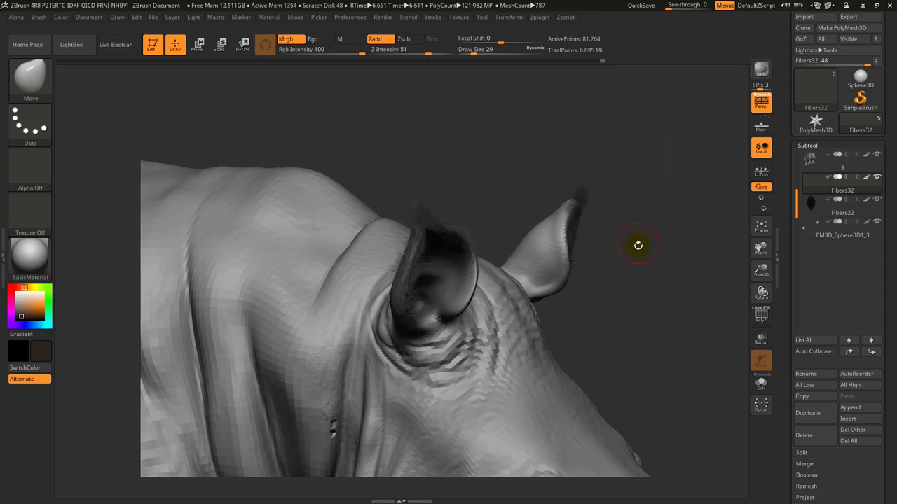
Step: Frame the whole rhino and rotate to view its hindquarters and hind leg
key("f")
mouse_move(581, 166)
left_mouse_down()
mouse_move(549, 198)
mouse_move(439, 166)
mouse_move(500, 137)
mouse_move(418, 154)
mouse_move(271, 323)
mouse_move(284, 124)
mouse_move(514, 80)
mouse_move(304, 330)
left_mouse_up()
mouse_move(180, 294)
left_mouse_down("alt")
mouse_move(430, 345)
mouse_move(465, 300)
left_mouse_up("alt")
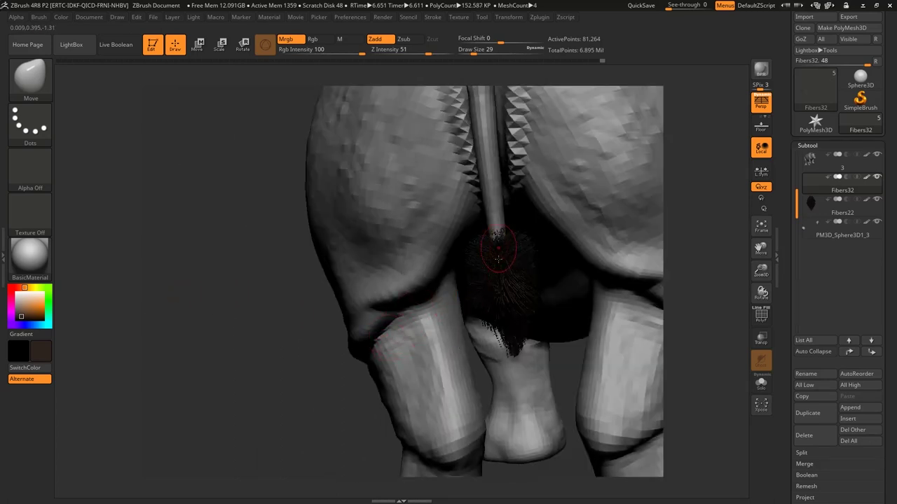
mouse_move(877, 191)
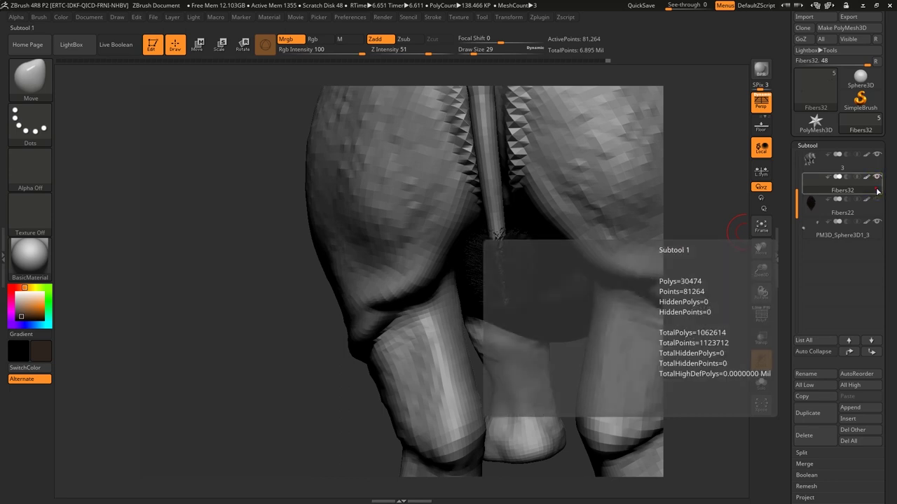
Step: Switch between the body and Fibers32 subtools and toggle the Fibers32 hair's visibility
mouse_move(311, 420)
left_mouse_down()
mouse_move(199, 377)
mouse_move(304, 367)
mouse_move(285, 374)
mouse_move(645, 299)
mouse_move(630, 320)
mouse_move(567, 344)
left_mouse_up()
left_click_drag(347, 424, 444, 204, "ctrl+shift")
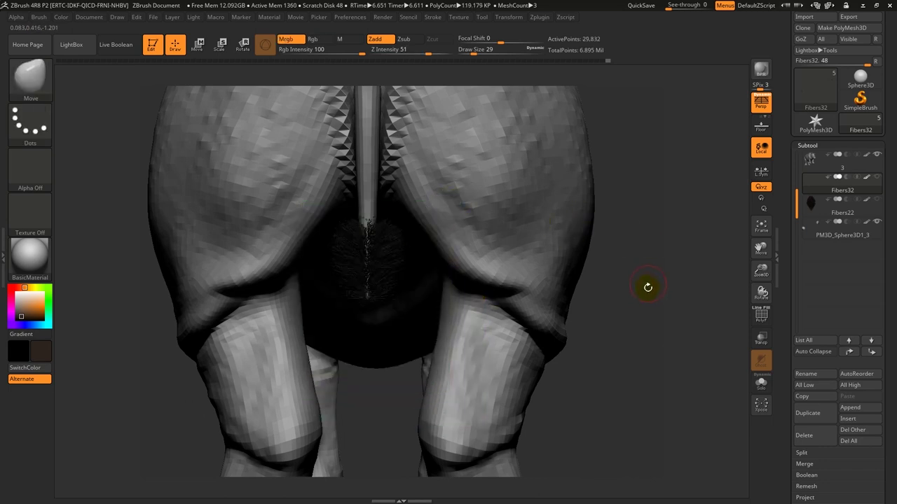
left_click_drag(649, 287, 735, 207)
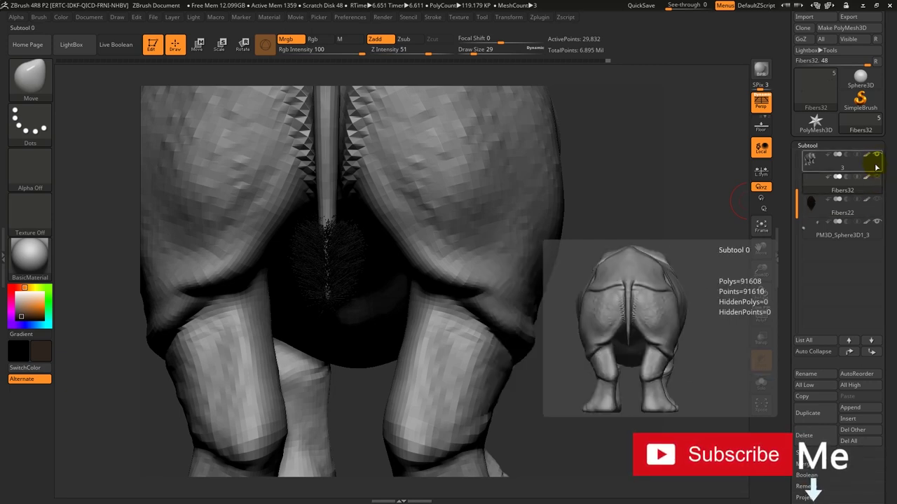
left_click(876, 189)
left_click(851, 188)
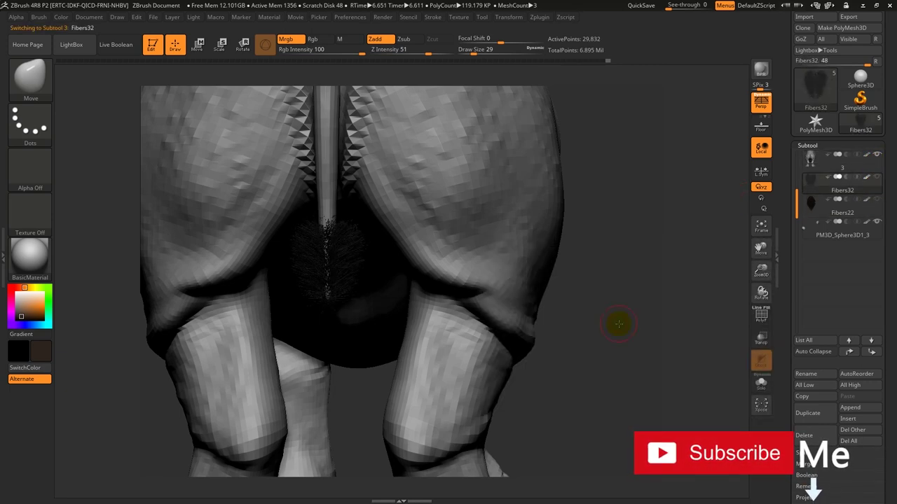
right_click_drag(617, 320, 568, 234, "ctrl")
left_click_drag(551, 266, 693, 204)
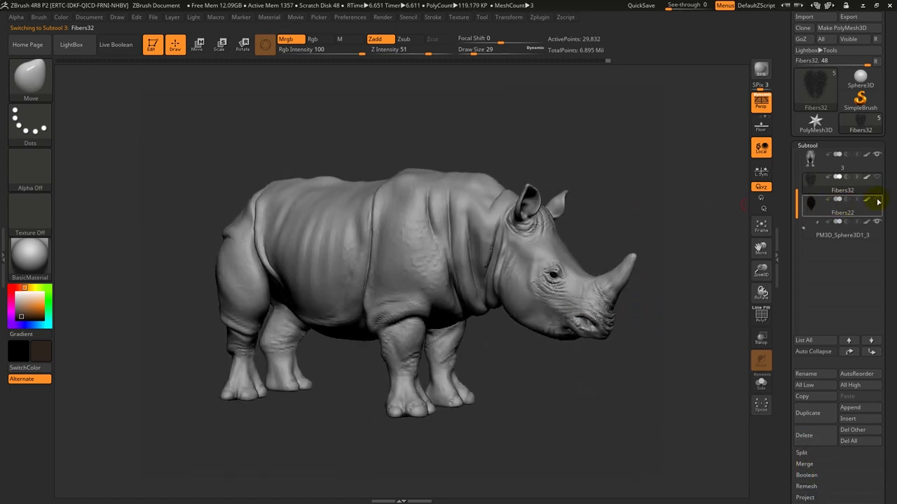
mouse_move(842, 184)
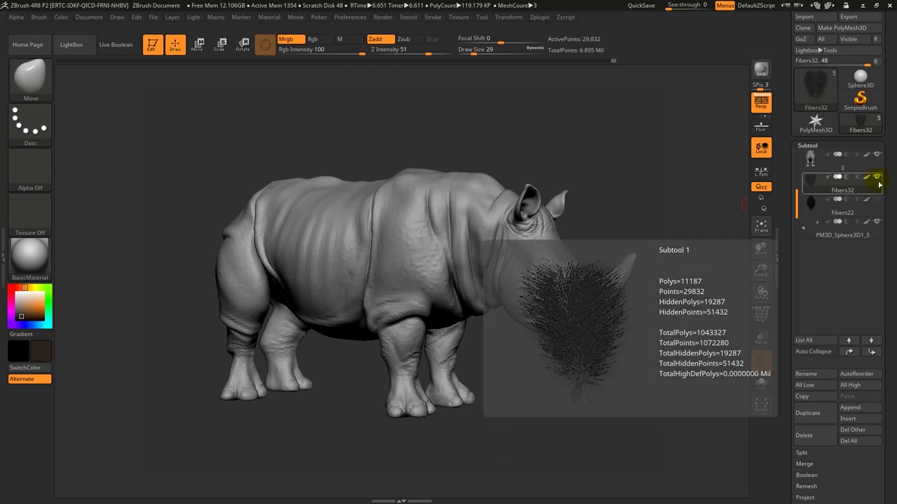
left_click(878, 178)
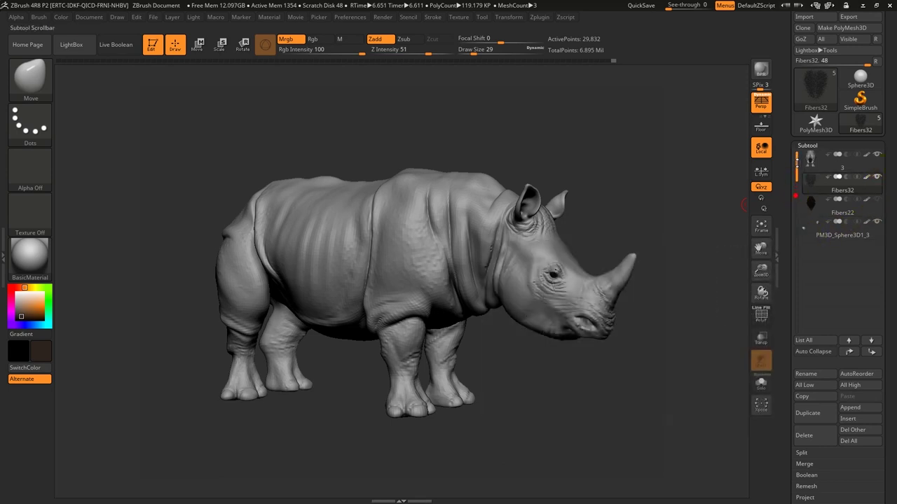
Step: Hide Fibers32 hair around the ear with a Ctrl+Shift box selection
scroll(888, 167, "up", 1)
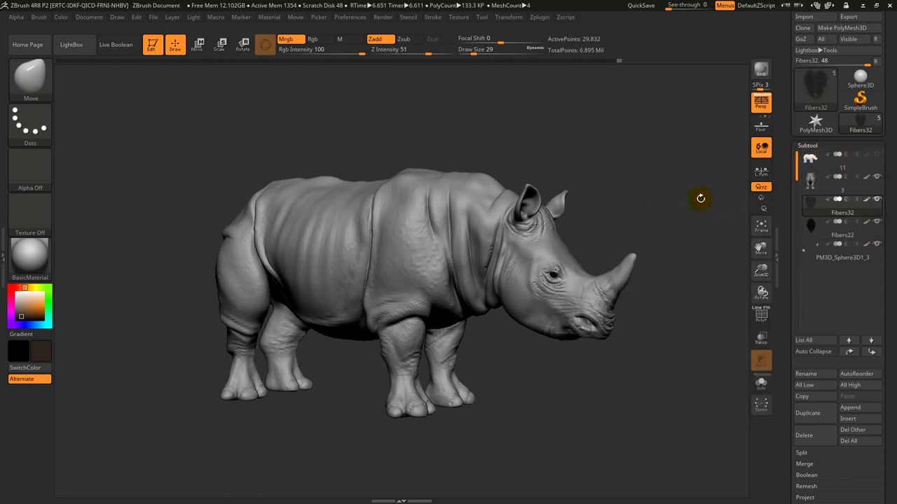
left_click_drag(700, 198, 688, 212)
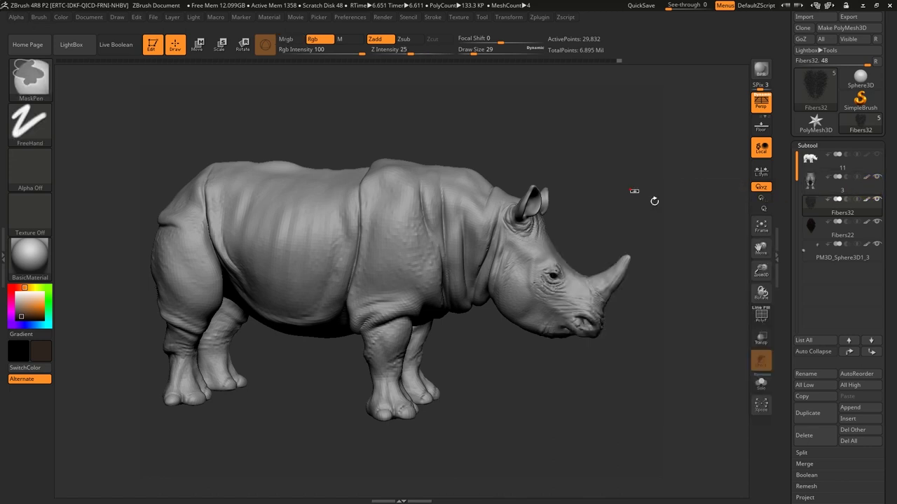
mouse_move(625, 210)
left_mouse_down("alt")
mouse_move(614, 218)
mouse_move(738, 215)
left_mouse_up("alt")
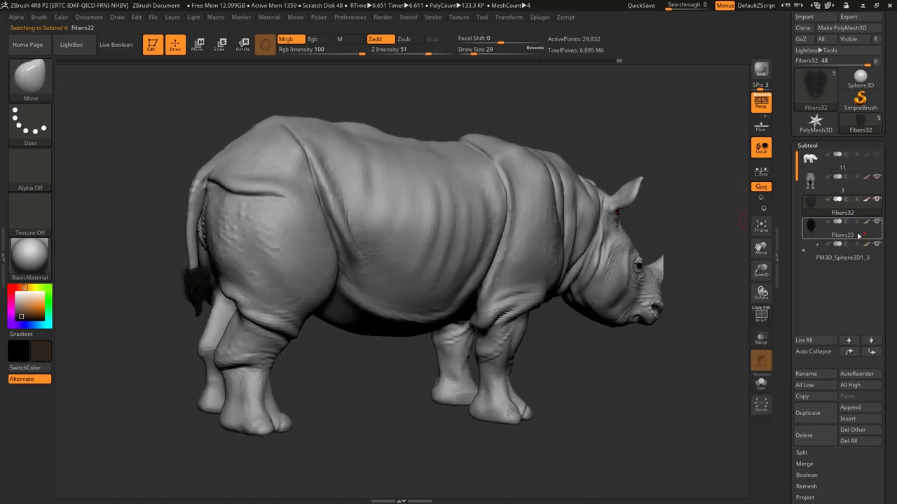
key("ctrl+shift")
left_click(869, 208)
left_click_drag(684, 219, 689, 177)
mouse_move(690, 130)
left_mouse_down("ctrl+shift")
mouse_move(590, 232)
mouse_move(579, 263)
left_mouse_up("ctrl+shift")
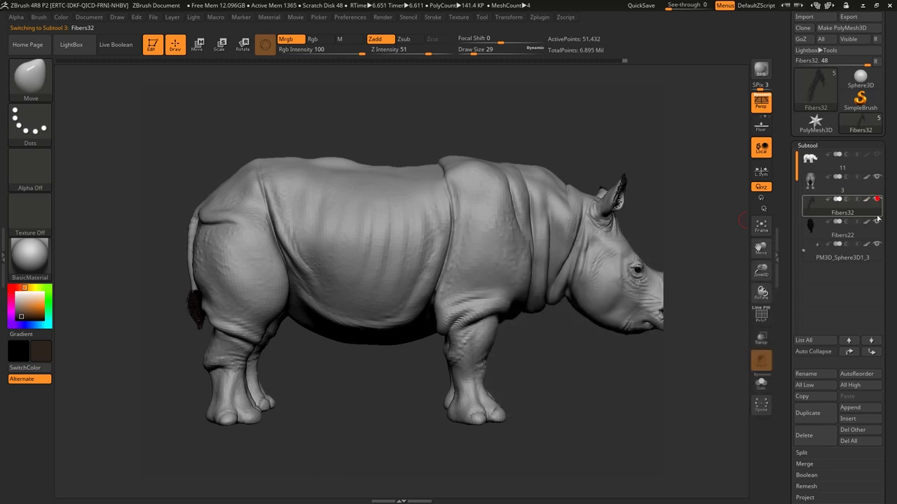
mouse_move(672, 142)
left_mouse_down("ctrl+shift")
mouse_move(634, 220)
mouse_move(676, 136)
left_mouse_up("ctrl+shift")
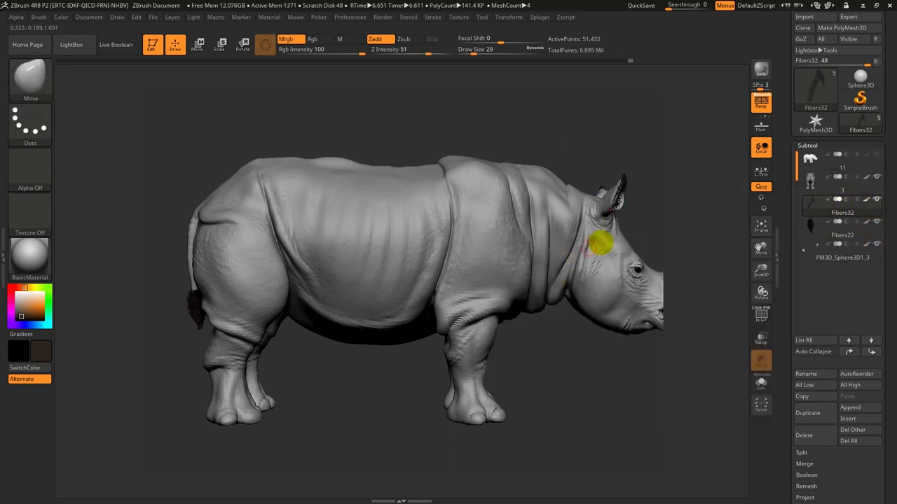
left_click_drag(673, 231, 692, 226)
Step: Expand Modify Topology in the Geometry subpalette
scroll(893, 309, "down", 5)
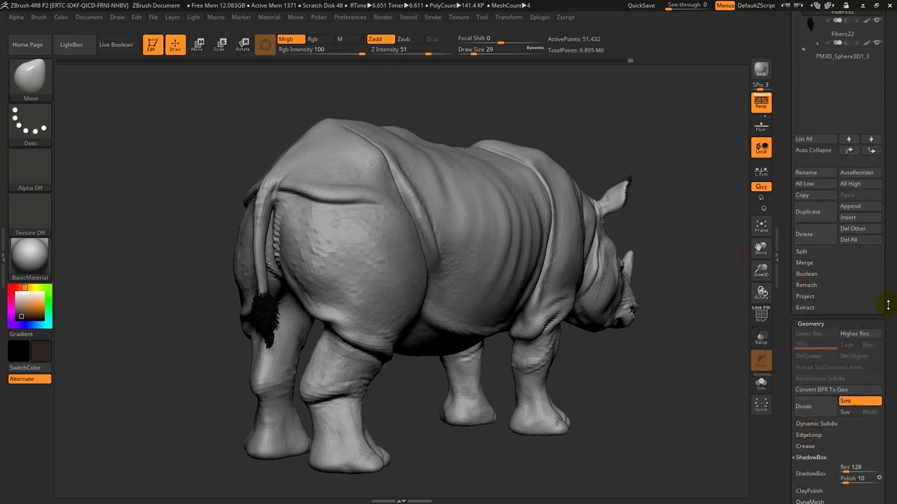
scroll(830, 352, "down", 4)
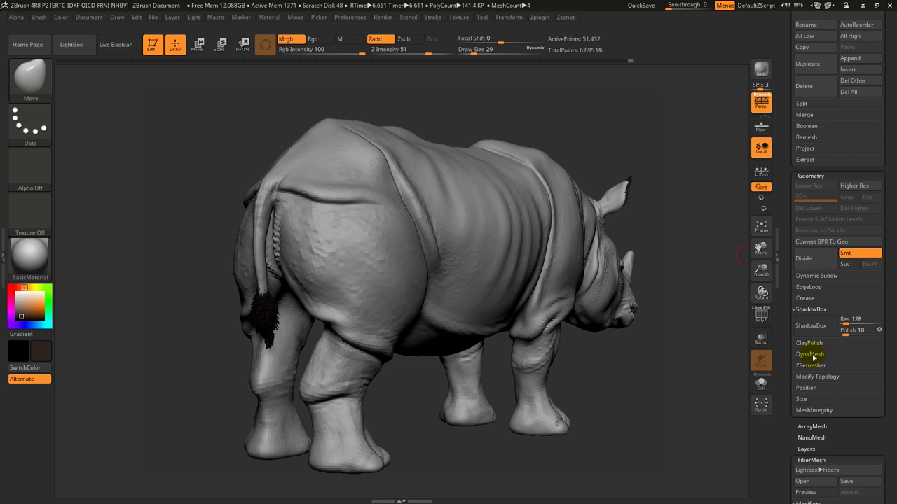
left_click(808, 378)
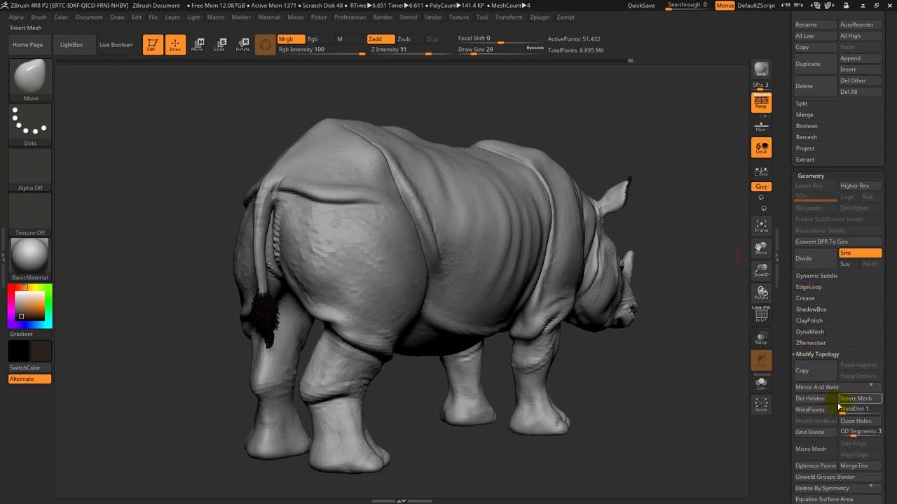
Step: Make the rhino body active, raise it to SDiv 5, and zoom in on the eye
scroll(841, 257, "up", 10)
mouse_move(660, 357)
left_mouse_down()
mouse_move(668, 383)
mouse_move(615, 364)
left_mouse_up()
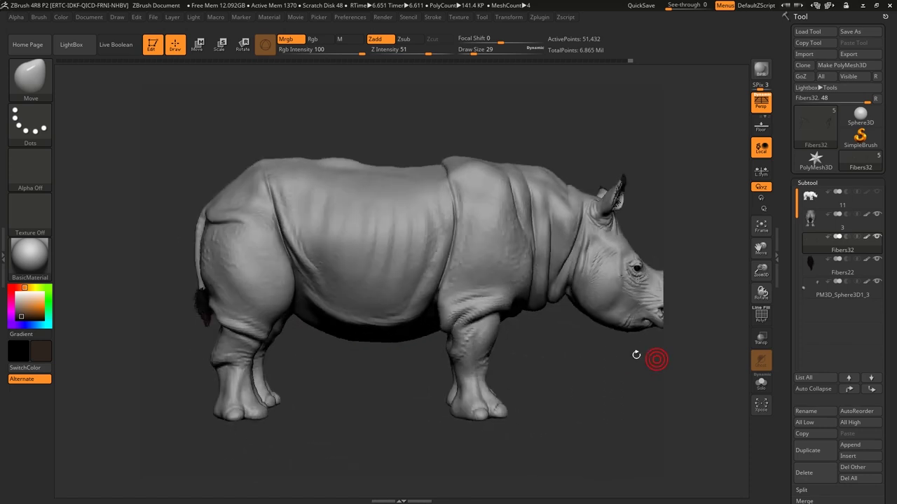
mouse_move(579, 314)
right_mouse_down("ctrl")
mouse_move(552, 375)
mouse_move(693, 286)
right_mouse_up("ctrl")
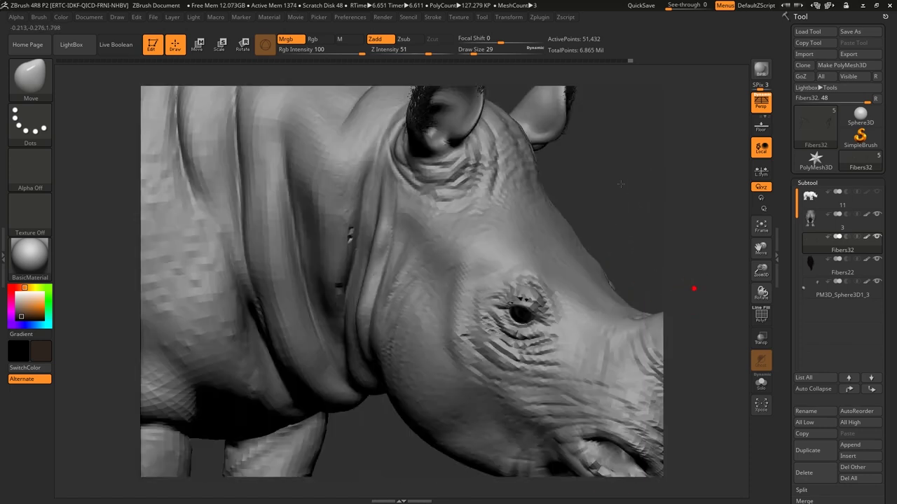
left_click(868, 226)
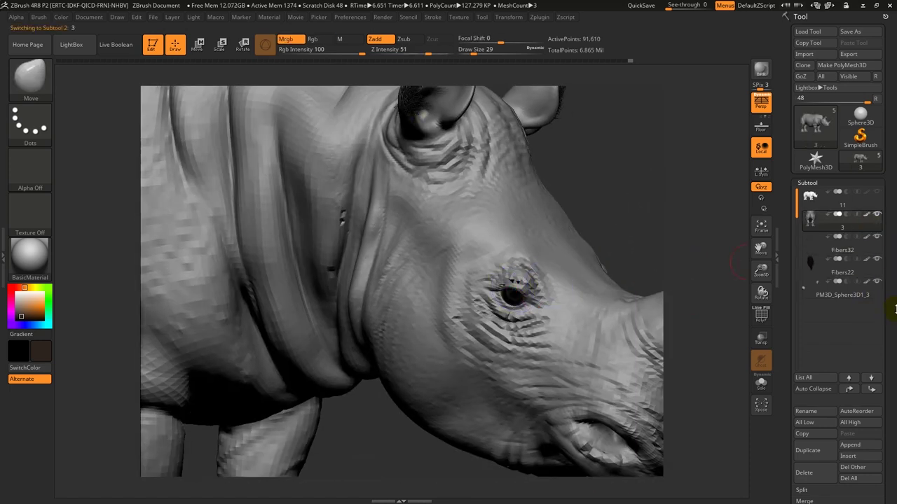
scroll(882, 267, "down", 5)
left_click_drag(827, 330, 834, 330)
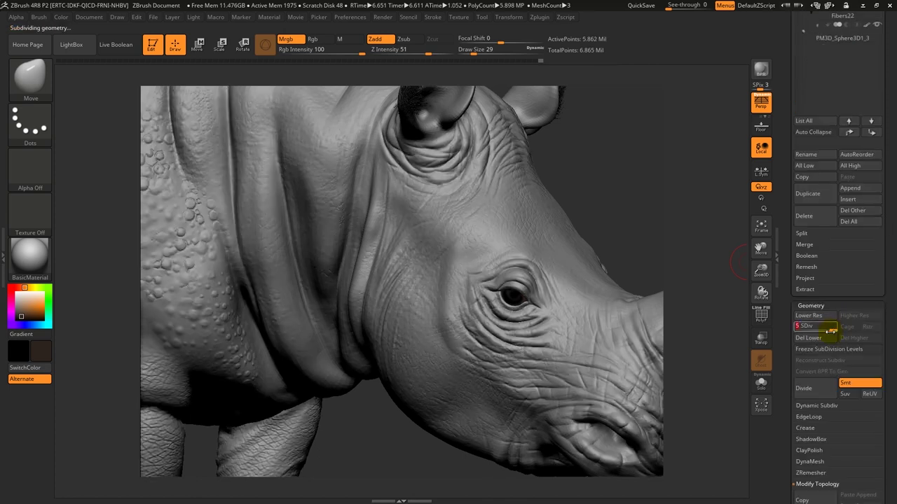
mouse_move(636, 217)
left_mouse_down()
mouse_move(571, 182)
mouse_move(540, 184)
left_mouse_up()
mouse_move(550, 150)
right_mouse_down("ctrl")
mouse_move(661, 217)
mouse_move(528, 233)
right_mouse_up("ctrl")
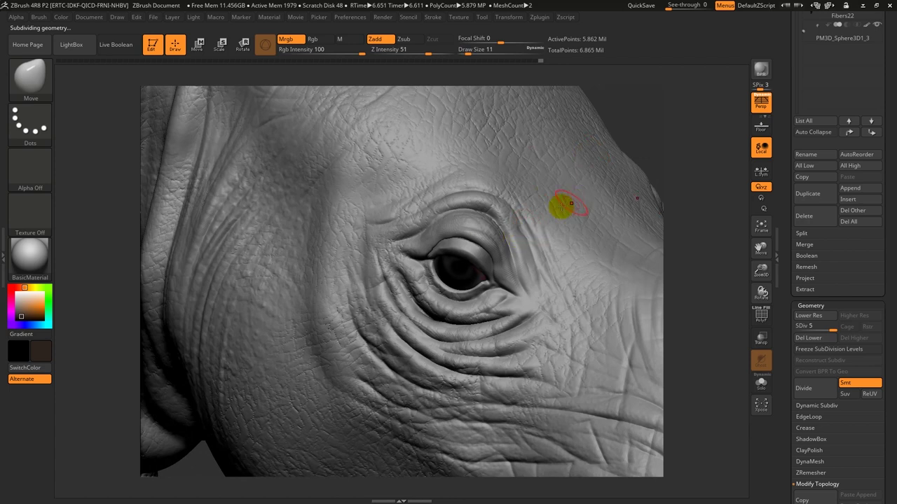
key("ctrl+space")
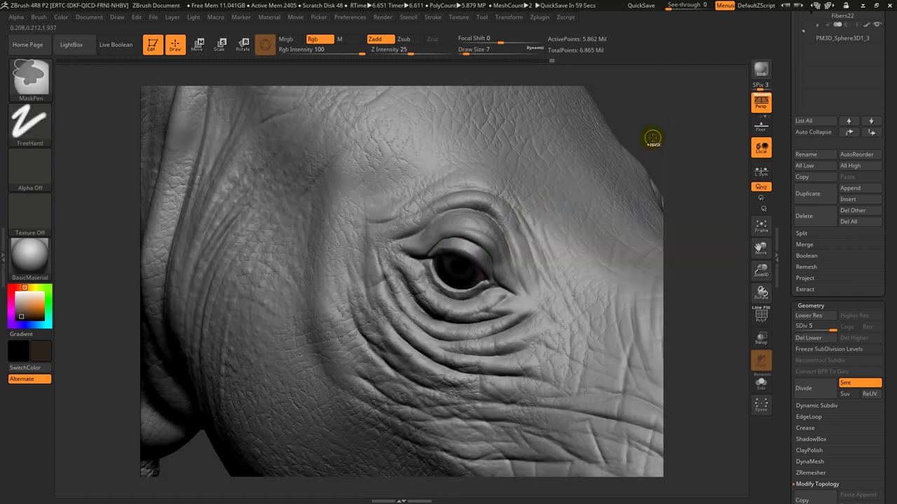
Step: Paint a thin mask along the rhino's upper eyelid rim
right_click_drag(652, 138, 669, 144, "ctrl")
key("space")
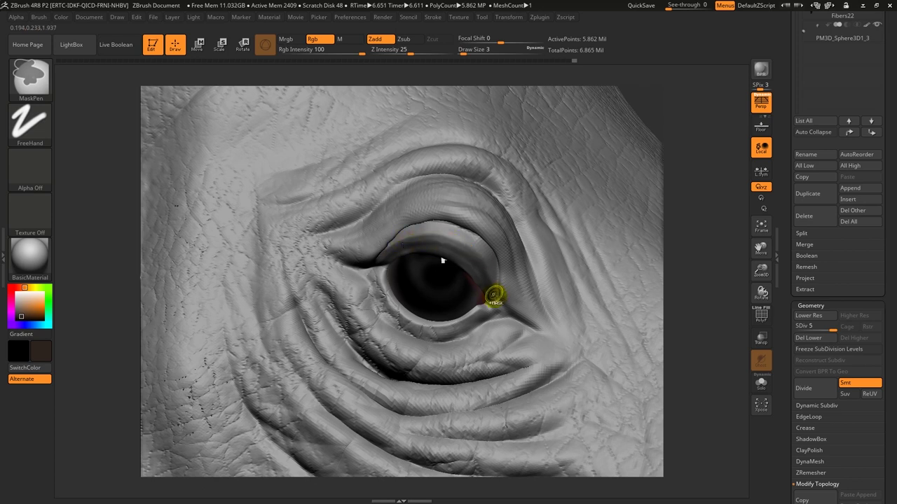
scroll(884, 223, "down", 5)
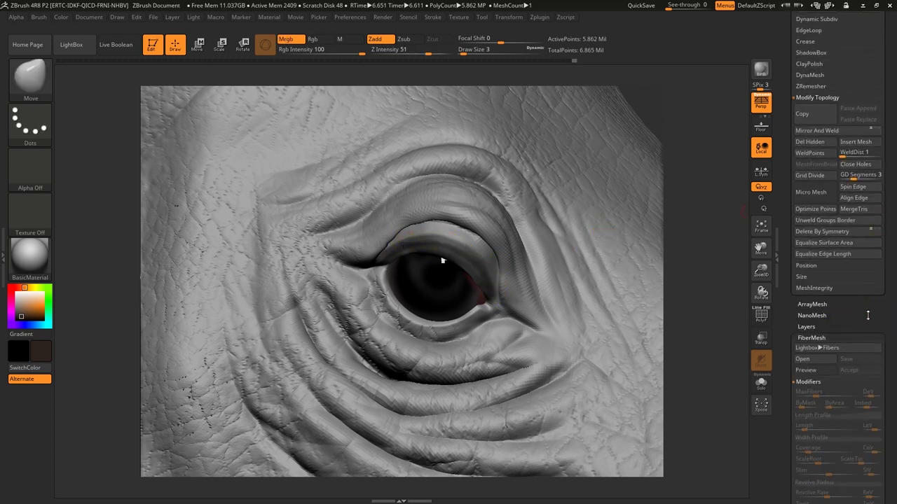
Step: Preview eyelid fibers, lower MaxFibers and Coverage, and test them with a BPR render
scroll(868, 315, "down", 3)
left_click(813, 305)
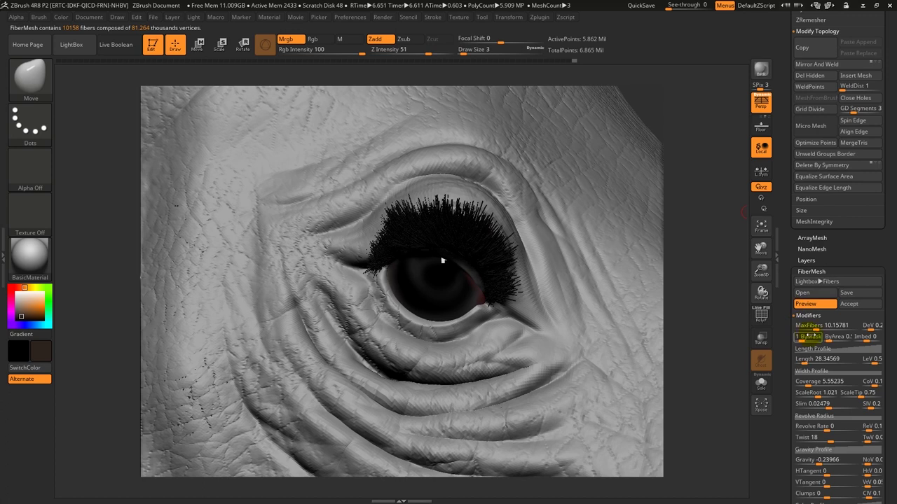
left_click_drag(812, 327, 803, 327)
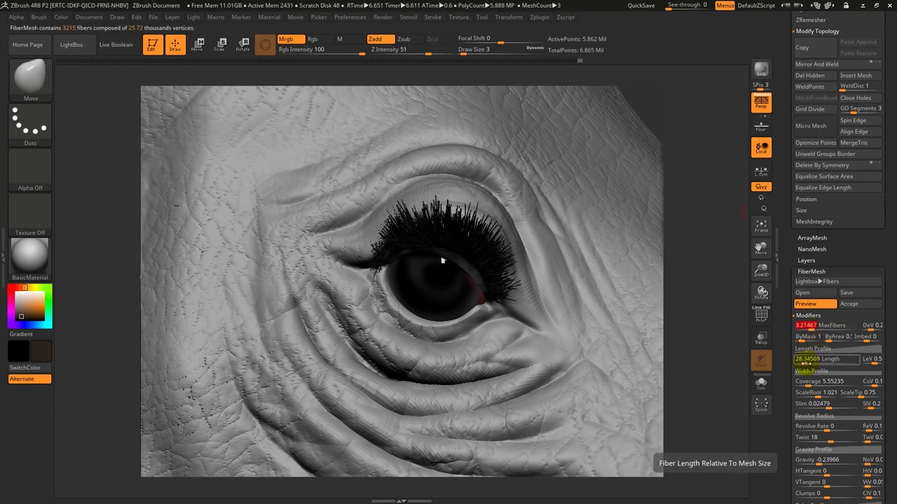
left_click_drag(811, 383, 801, 382)
left_click(761, 70)
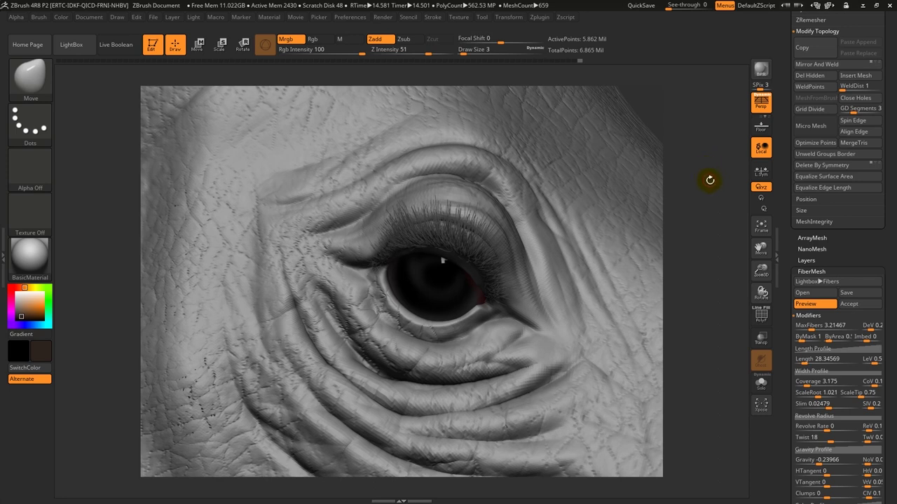
Step: Refine MaxFibers to about 1,318 strands and Coverage to about 3.86, re-render, and accept as Fibers42
left_click_drag(816, 326, 811, 326)
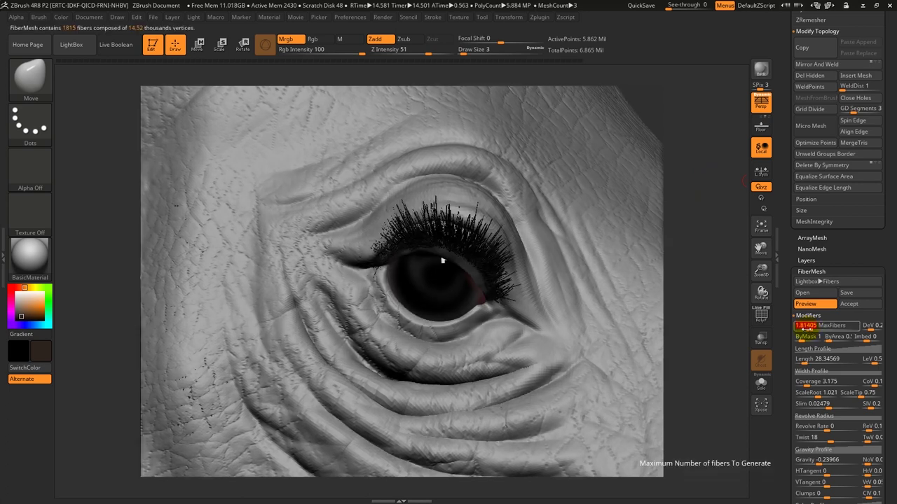
left_click_drag(809, 327, 812, 330)
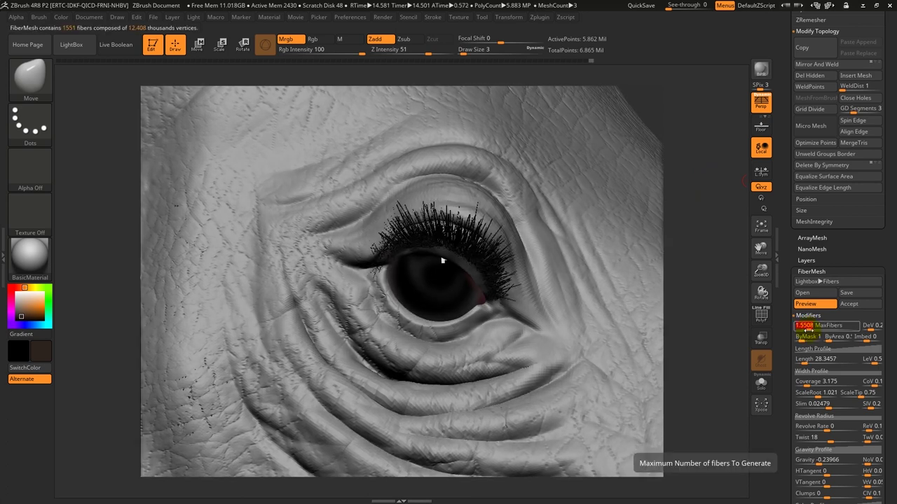
mouse_move(692, 219)
left_mouse_down()
mouse_move(682, 185)
mouse_move(676, 195)
left_mouse_up()
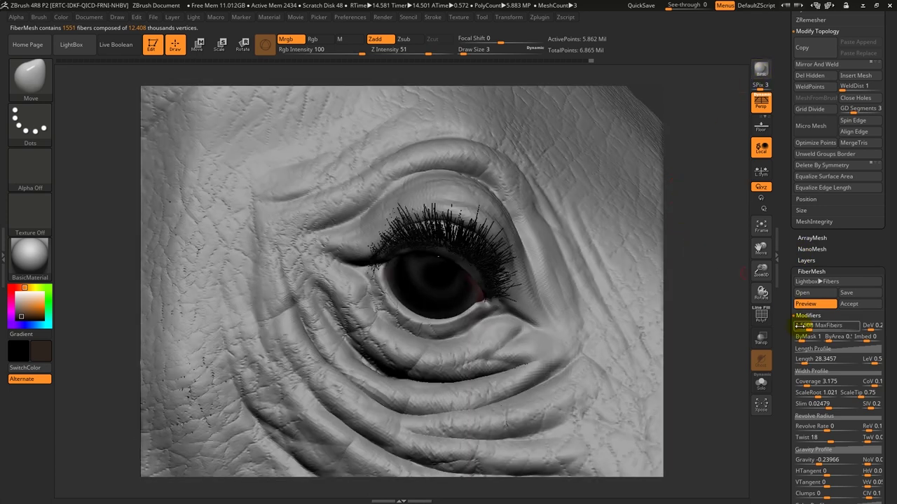
left_click_drag(806, 384, 807, 384)
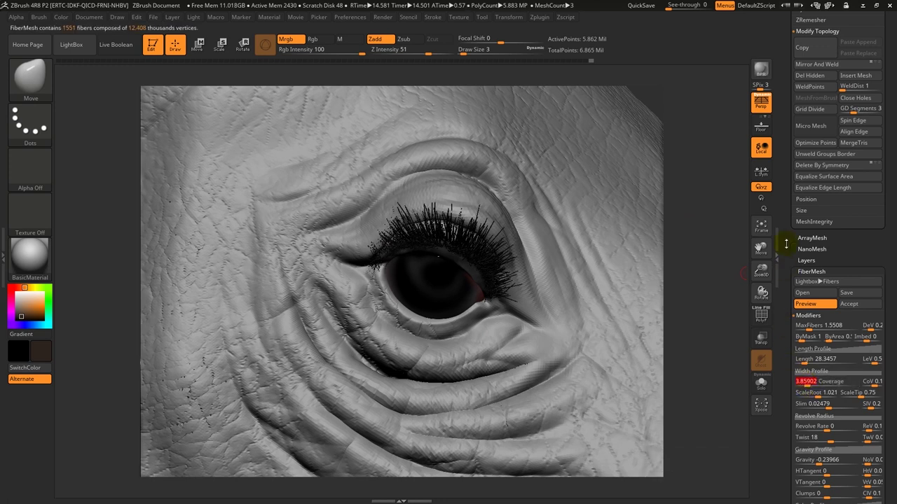
left_click(763, 70)
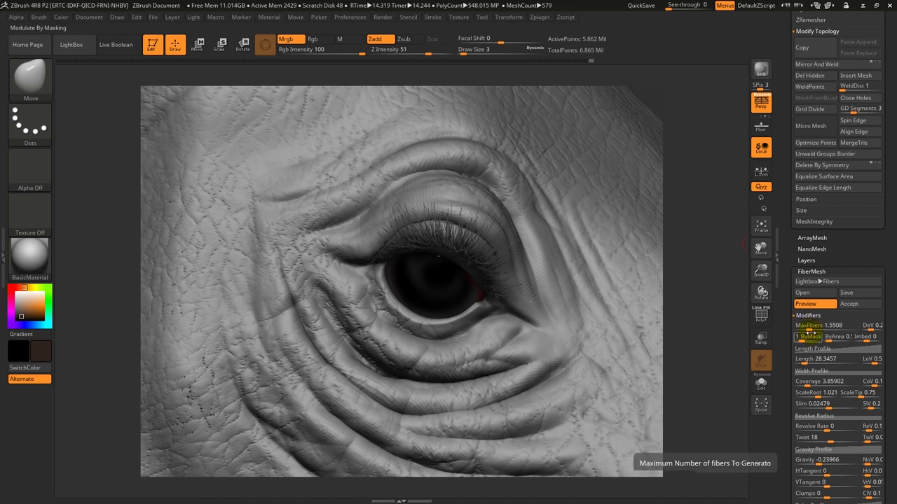
left_click_drag(799, 329, 806, 330)
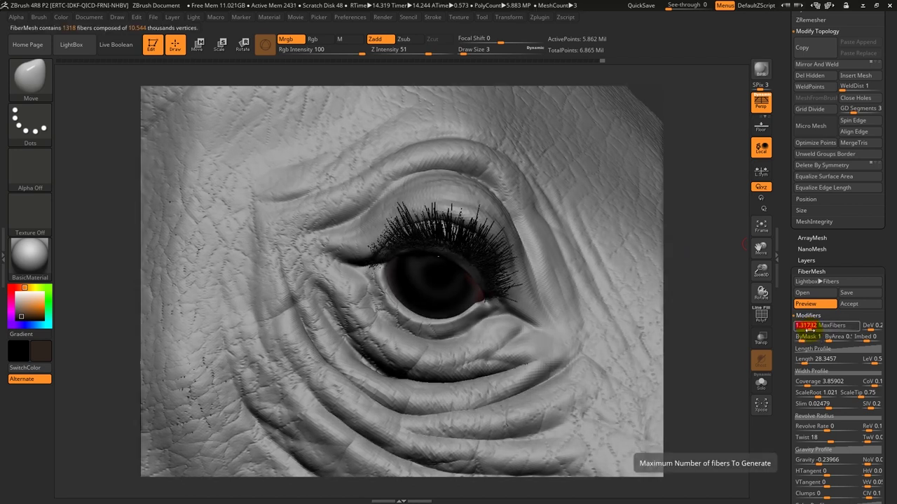
left_click(850, 304)
mouse_move(692, 242)
left_mouse_down()
mouse_move(619, 189)
mouse_move(640, 185)
left_mouse_up()
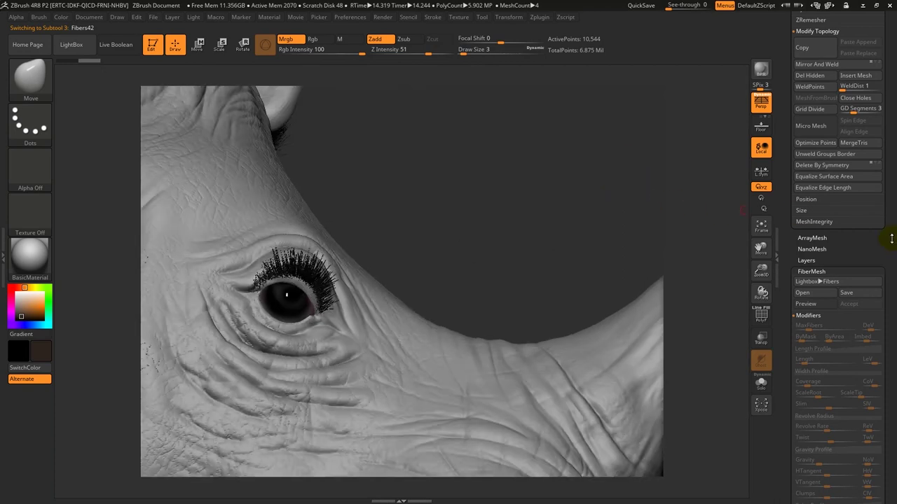
Step: Orbit and zoom in to a close view of the rhino's eye for grooming
scroll(891, 239, "up", 3)
scroll(891, 211, "up", 3)
scroll(875, 244, "up", 2)
scroll(875, 245, "up", 2)
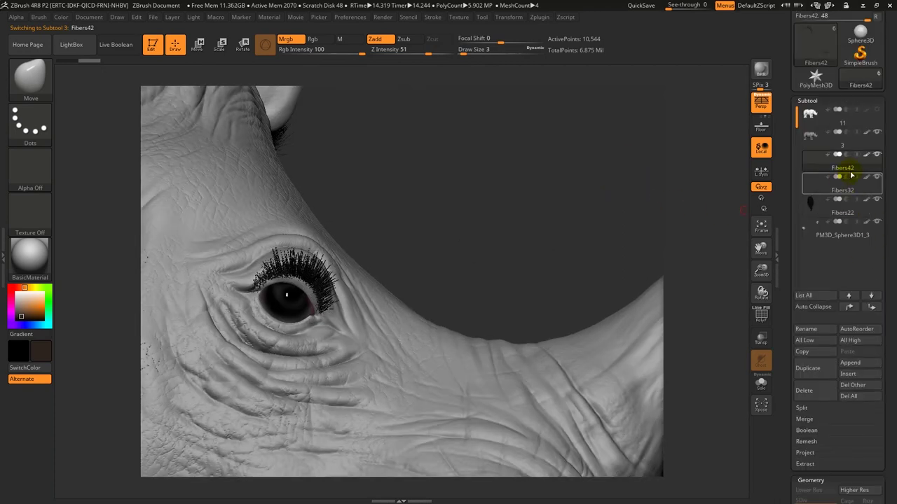
left_click_drag(532, 175, 576, 161)
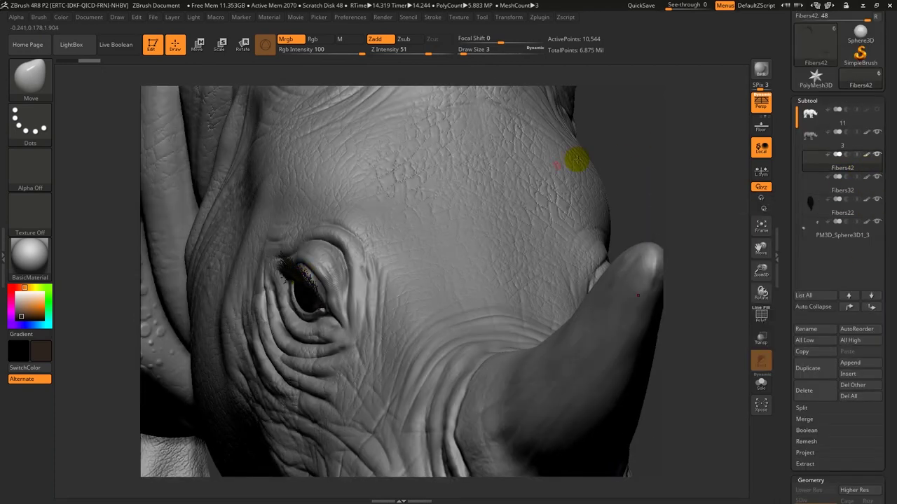
mouse_move(657, 152)
left_mouse_down()
mouse_move(675, 220)
mouse_move(708, 234)
left_mouse_up()
mouse_move(544, 285)
left_mouse_down()
mouse_move(581, 194)
mouse_move(589, 227)
mouse_move(573, 222)
left_mouse_up()
key("space")
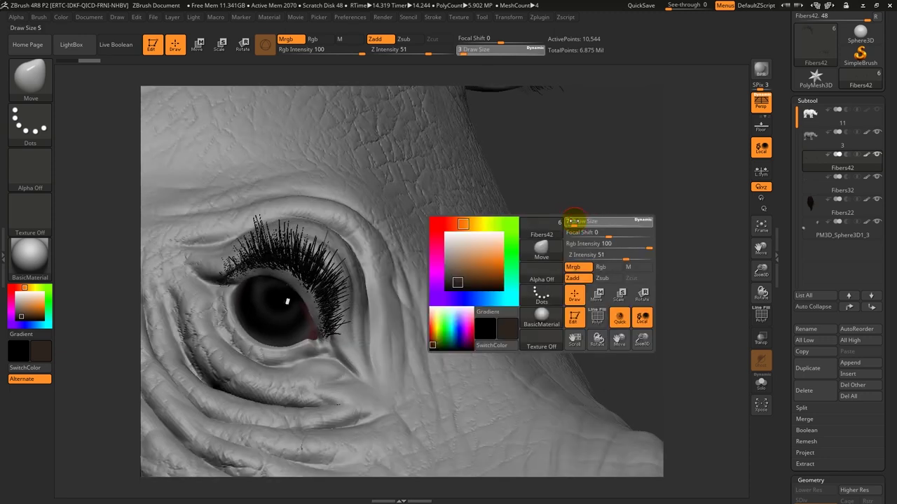
key("shift")
left_click_drag(564, 157, 327, 226)
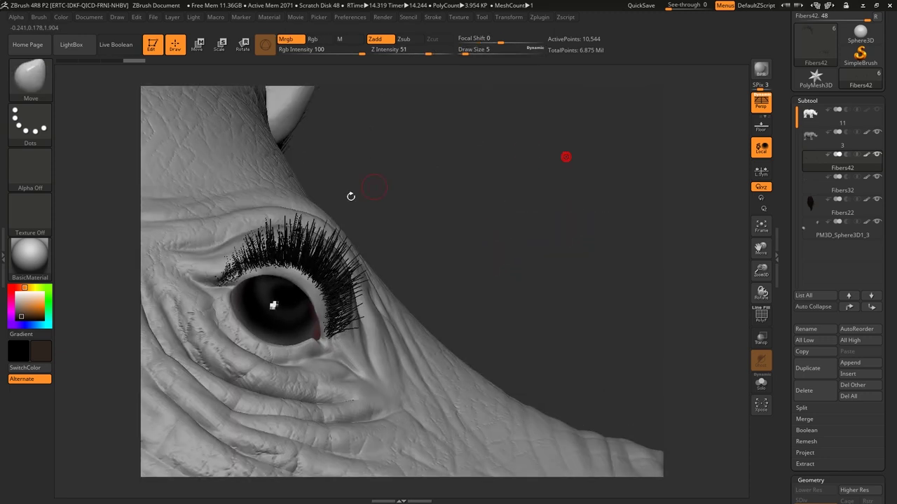
left_click_drag(400, 201, 444, 201)
Step: Groom the eyelashes into spiky, swept-back clumps with the GroomSpike brush
key("b")
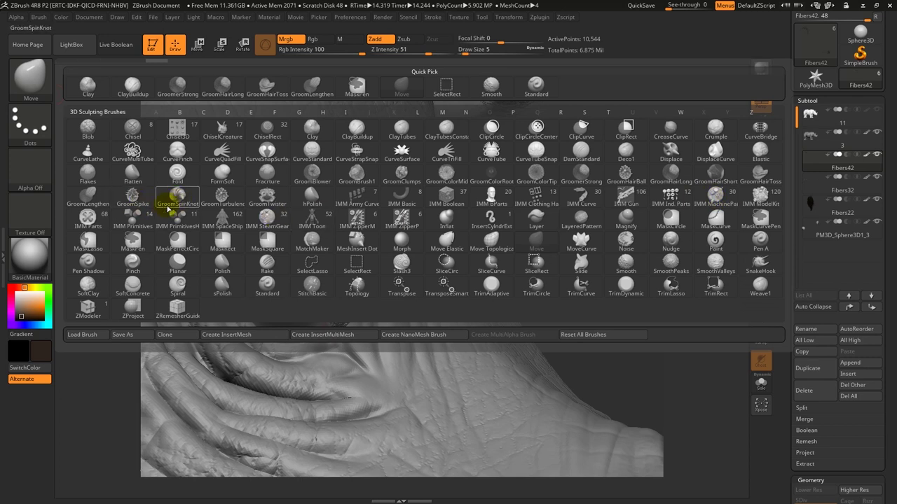
left_click(133, 198)
mouse_move(269, 215)
left_mouse_down()
mouse_move(293, 225)
mouse_move(256, 259)
left_mouse_up()
mouse_move(329, 207)
left_mouse_down()
mouse_move(317, 256)
mouse_move(341, 290)
left_mouse_up()
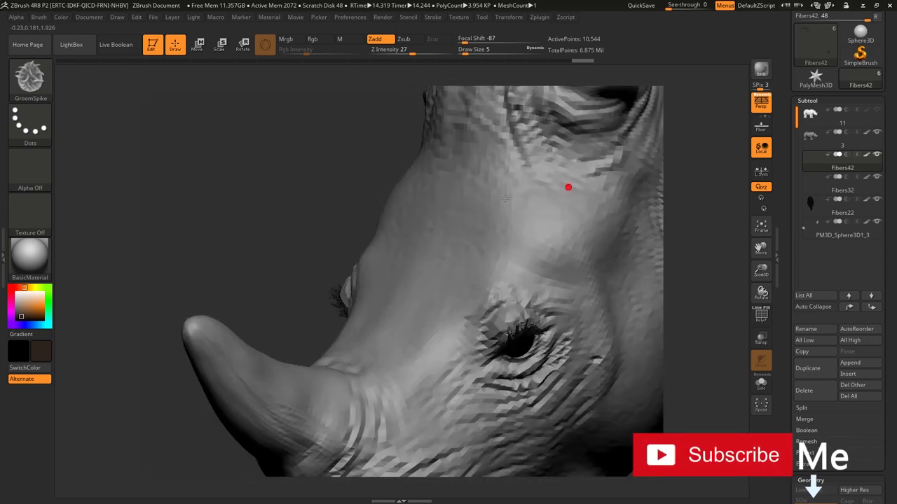
left_click_drag(316, 190, 545, 222)
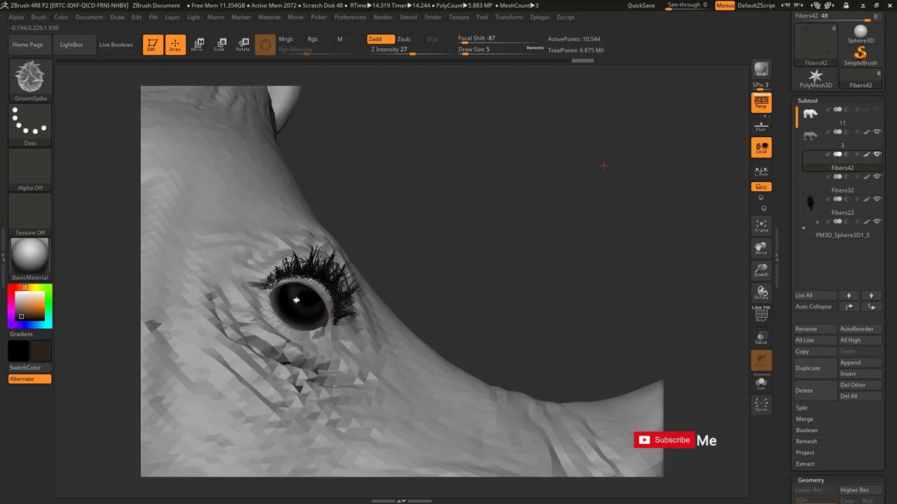
key("ctrl+z")
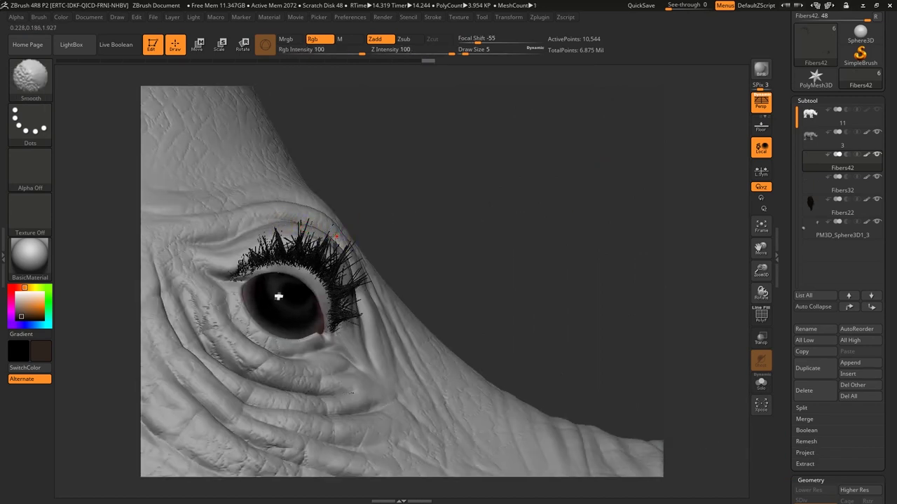
left_click_drag(309, 228, 232, 249)
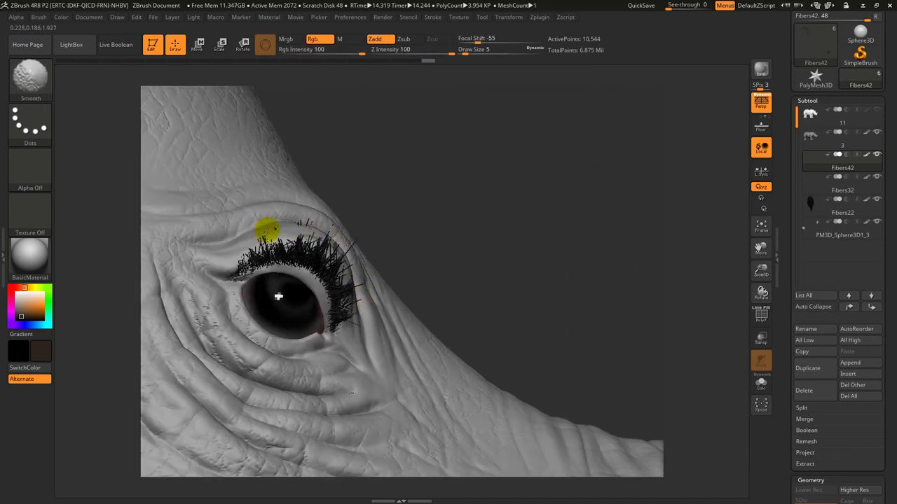
mouse_move(430, 178)
left_mouse_down()
mouse_move(356, 244)
mouse_move(445, 175)
mouse_move(386, 164)
mouse_move(514, 224)
mouse_move(565, 171)
left_mouse_up()
Step: Switch to the hPolish brush and select the rhino body subtool
key("b")
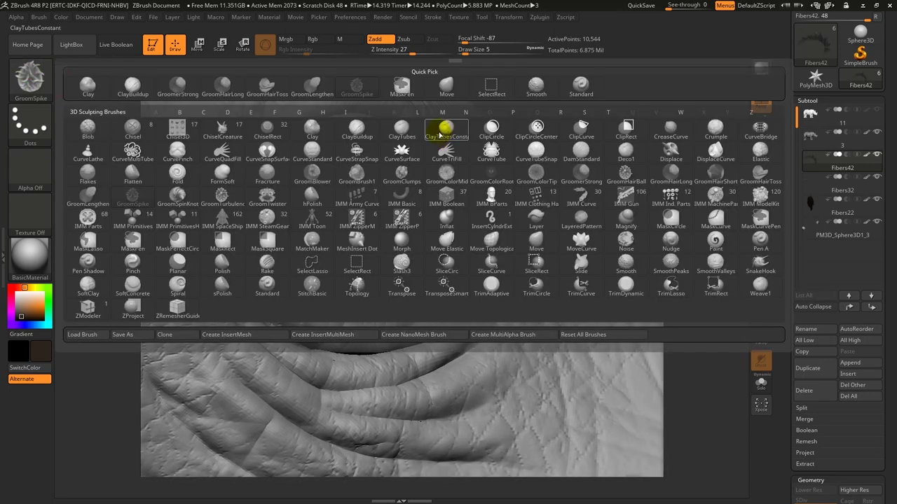
left_click(222, 266)
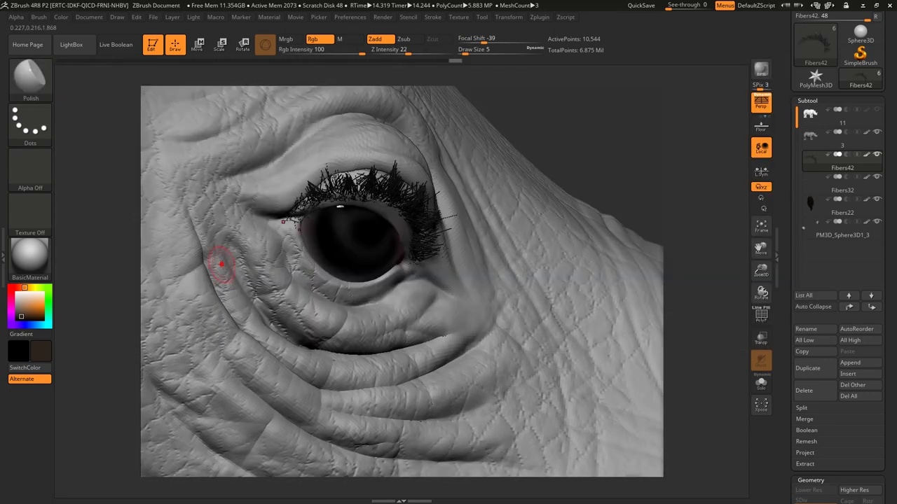
key("b")
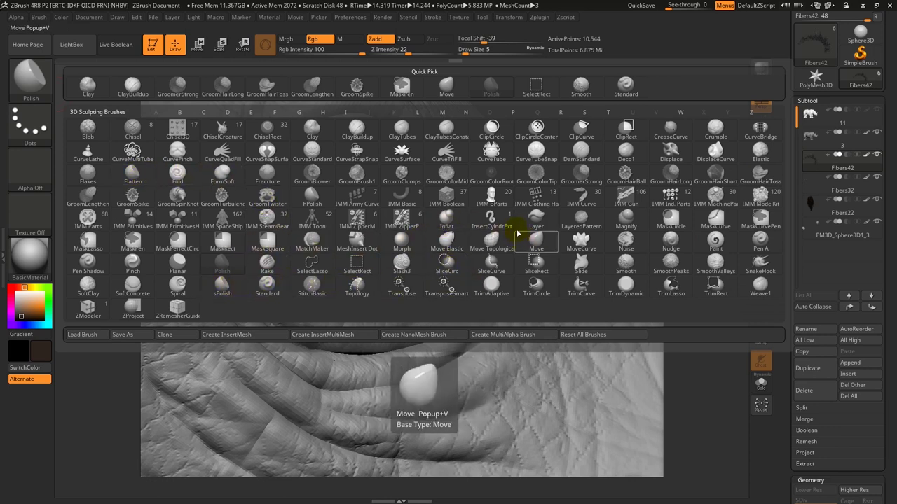
left_click(313, 203)
left_click_drag(560, 120, 617, 207)
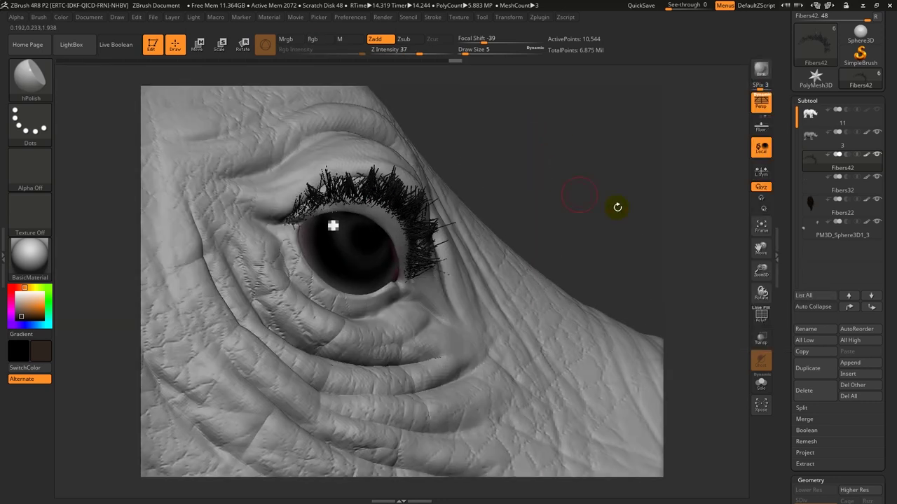
left_click(468, 340, "alt")
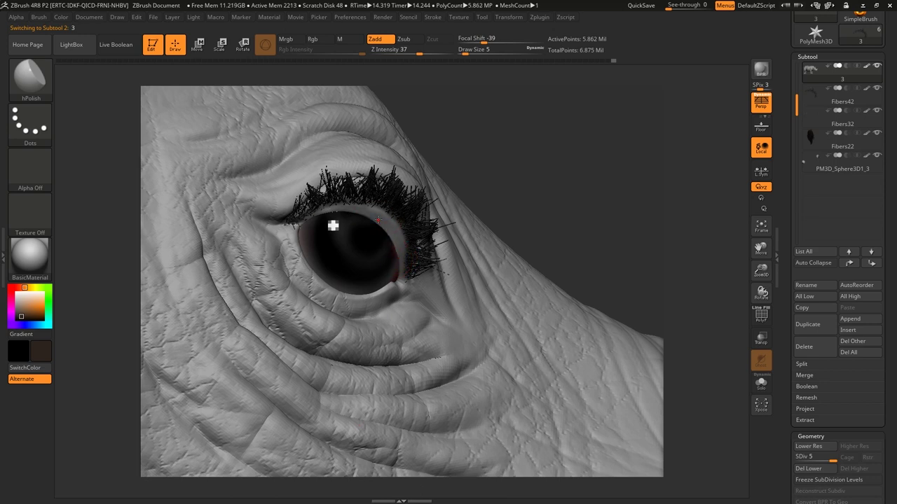
Step: BPR-render a close-up of the groomed eyelashes, then zoom out to the whole rhino in side view
mouse_move(330, 222)
left_mouse_down()
mouse_move(649, 156)
mouse_move(583, 187)
left_mouse_up()
key("shift+r")
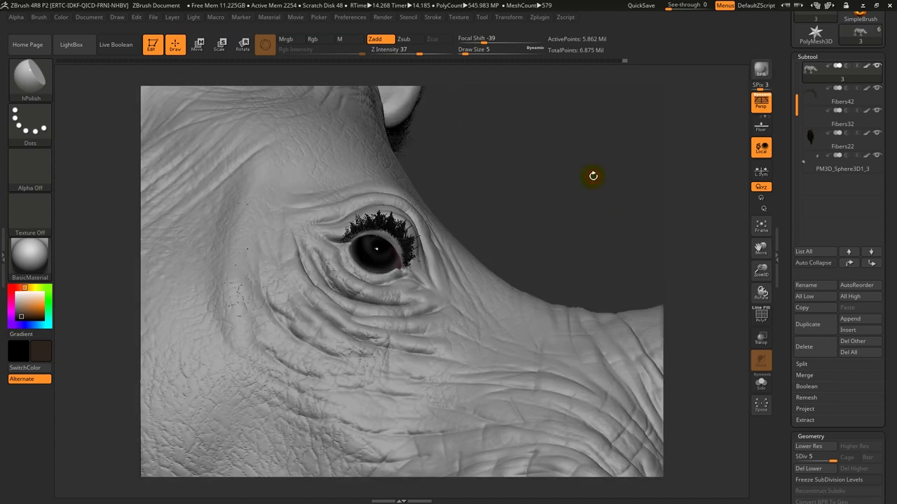
mouse_move(595, 198)
right_mouse_down("ctrl")
mouse_move(596, 253)
mouse_move(572, 351)
mouse_move(602, 203)
mouse_move(613, 225)
right_mouse_up("ctrl")
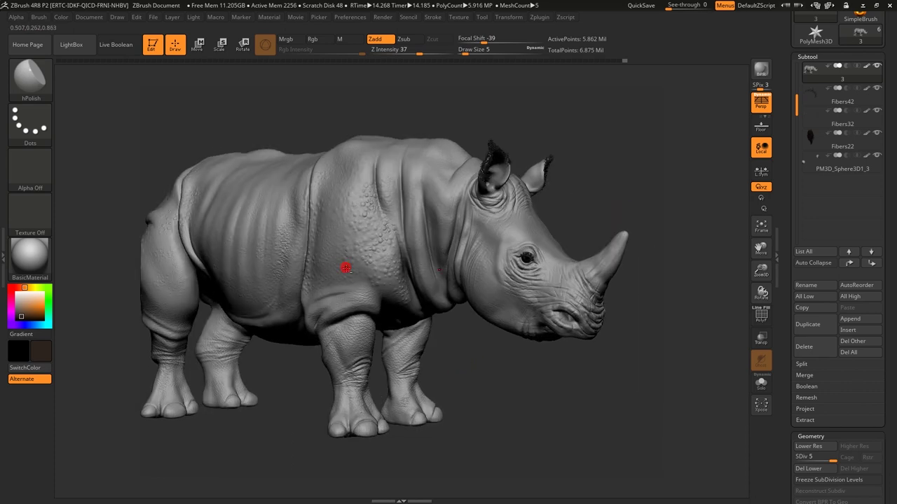
Step: Set the secondary colour to light grey (174, 174, 174) and run the final BPR render
left_click_drag(21, 308, 16, 299)
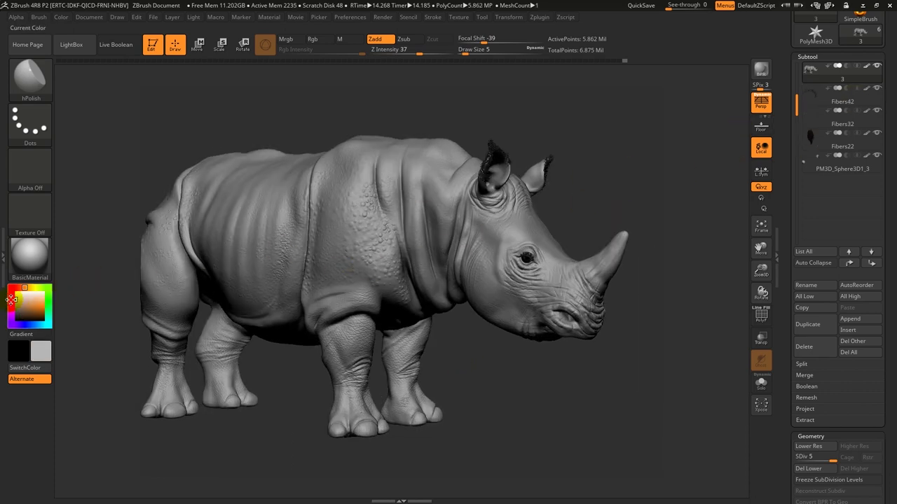
left_click(62, 17)
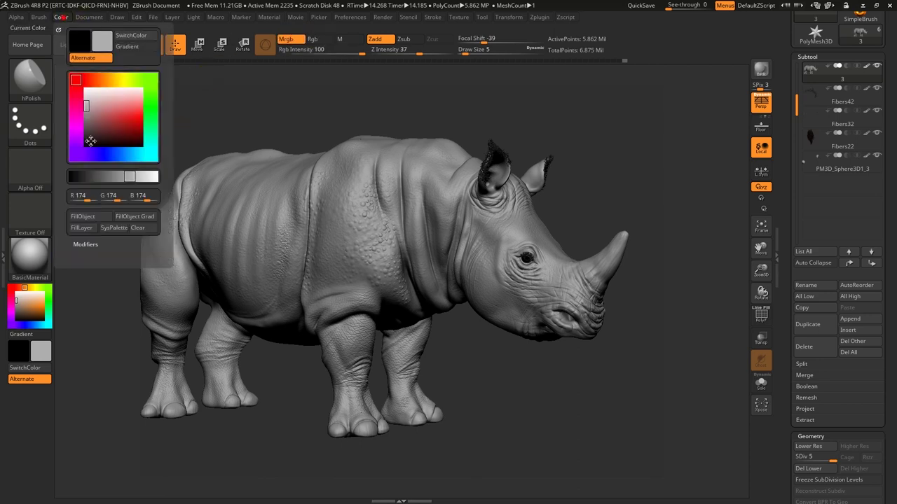
left_click(761, 69)
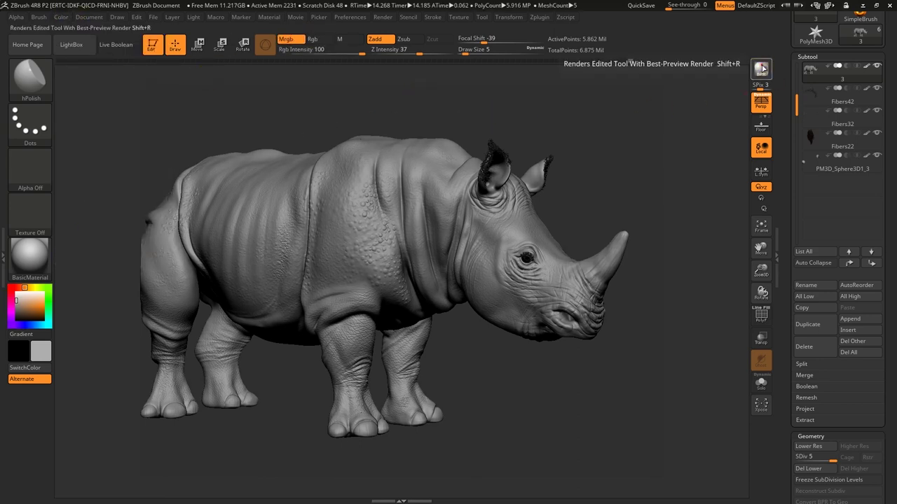